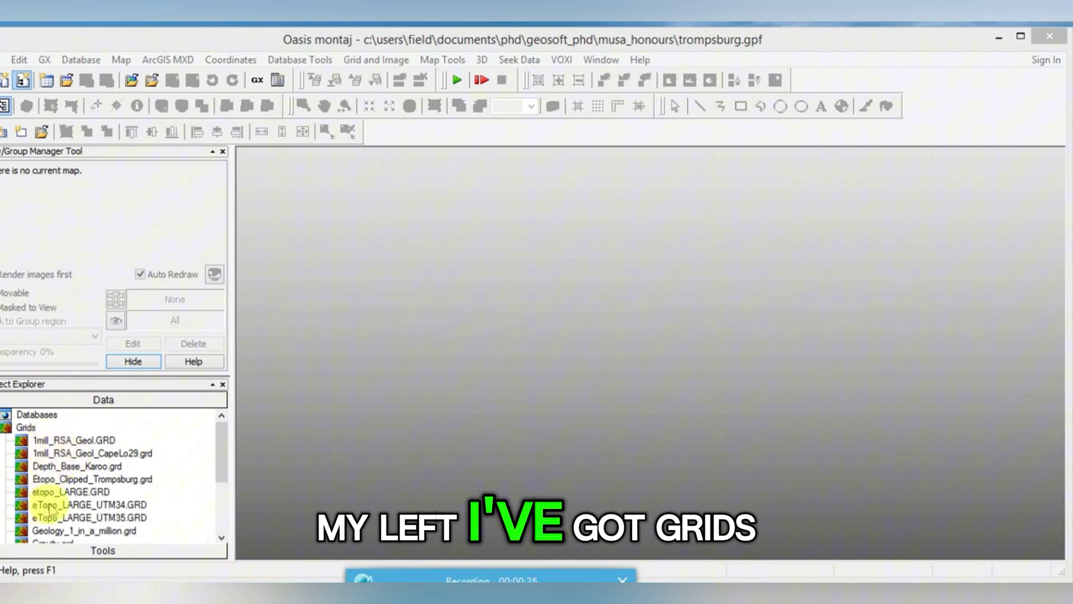
- Open Geology_1_in_a_million.grd from the project's Grids as a map
click(66, 530)
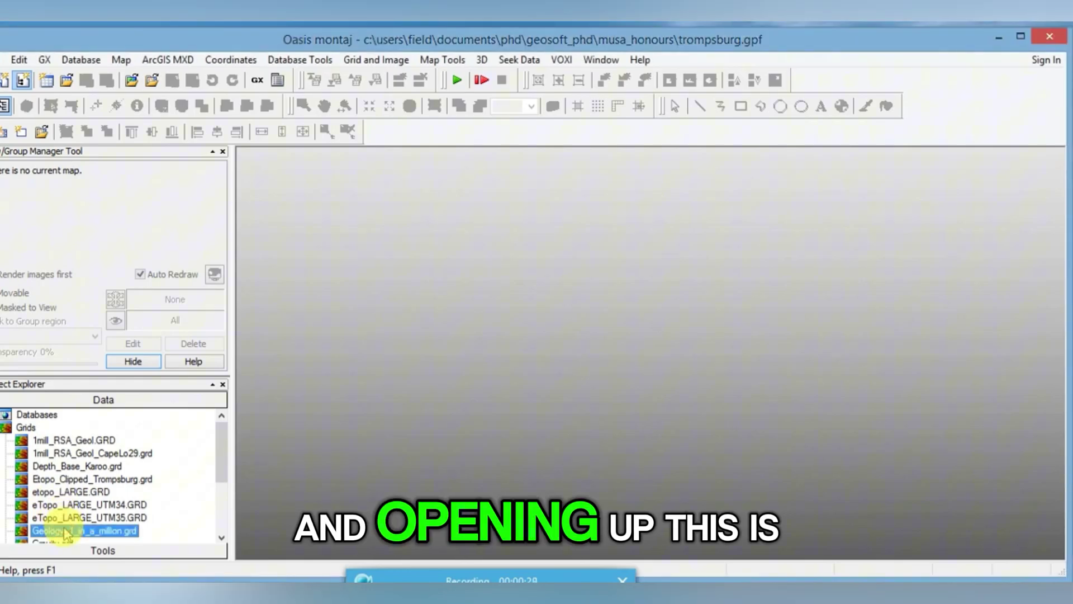
double_click(66, 531)
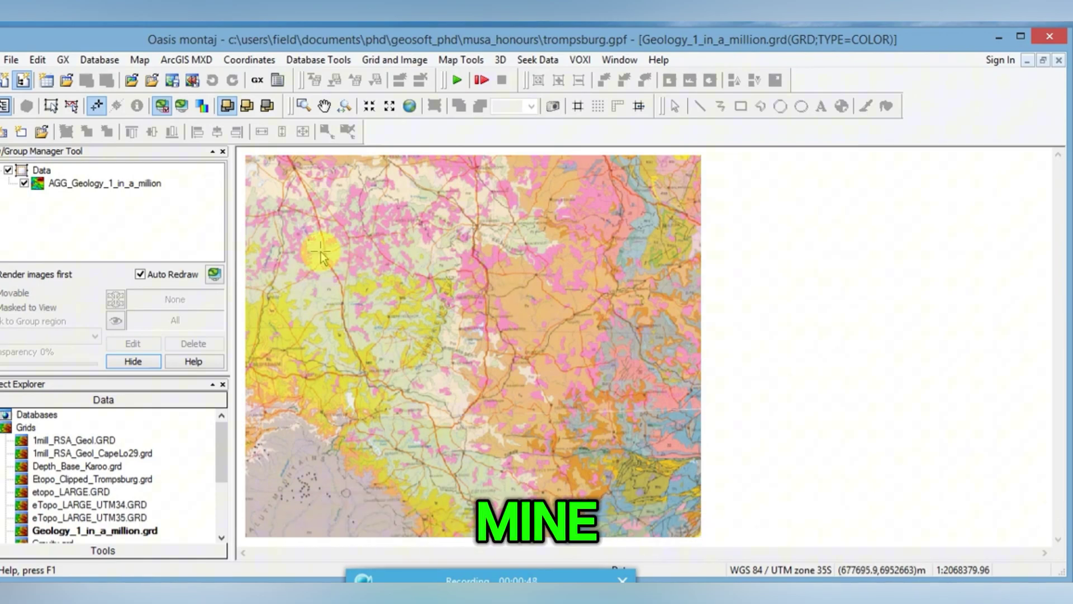
- Start a new database and make a new folder inside Geosoft_PhD to store it
click(96, 60)
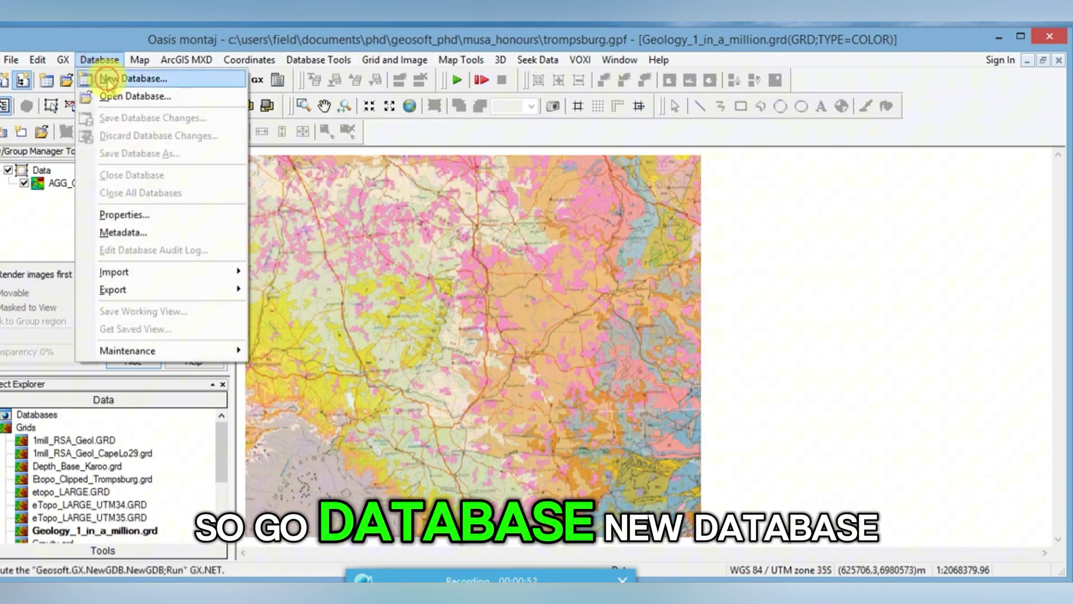
click(106, 82)
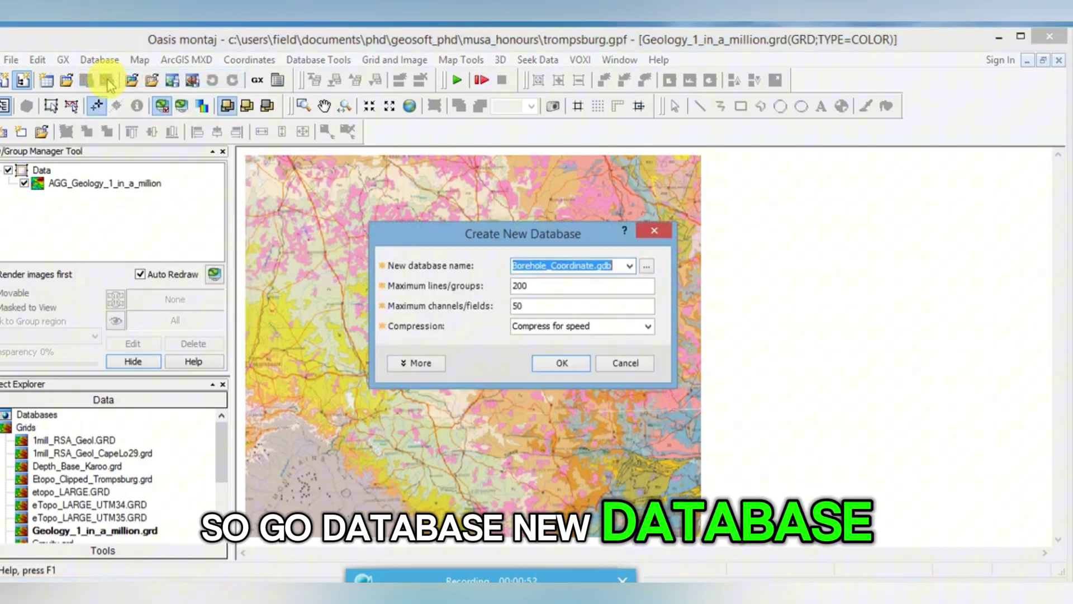
click(646, 268)
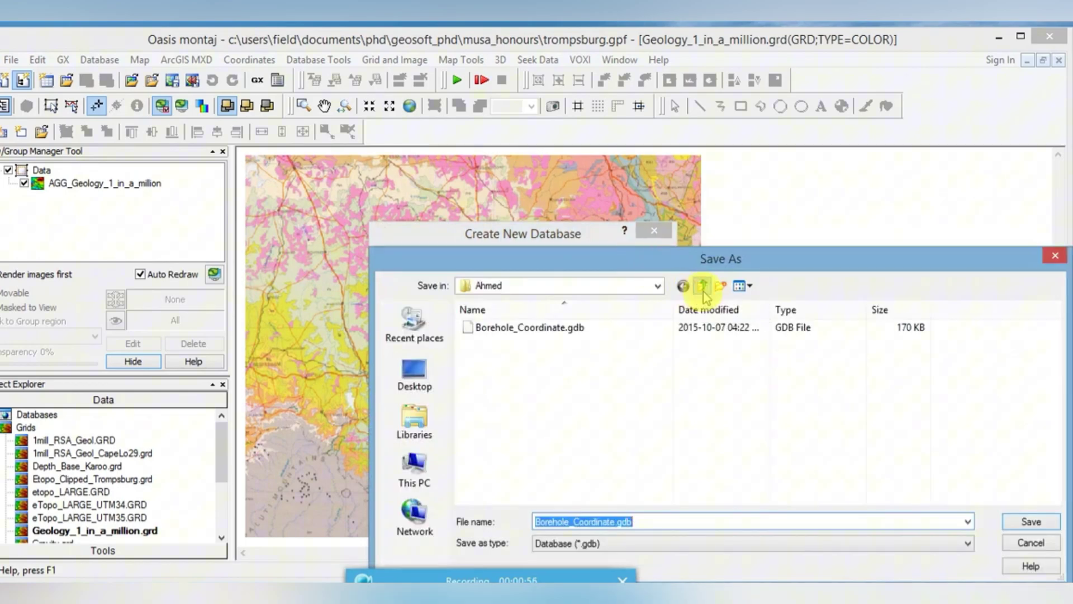
click(702, 288)
click(539, 406)
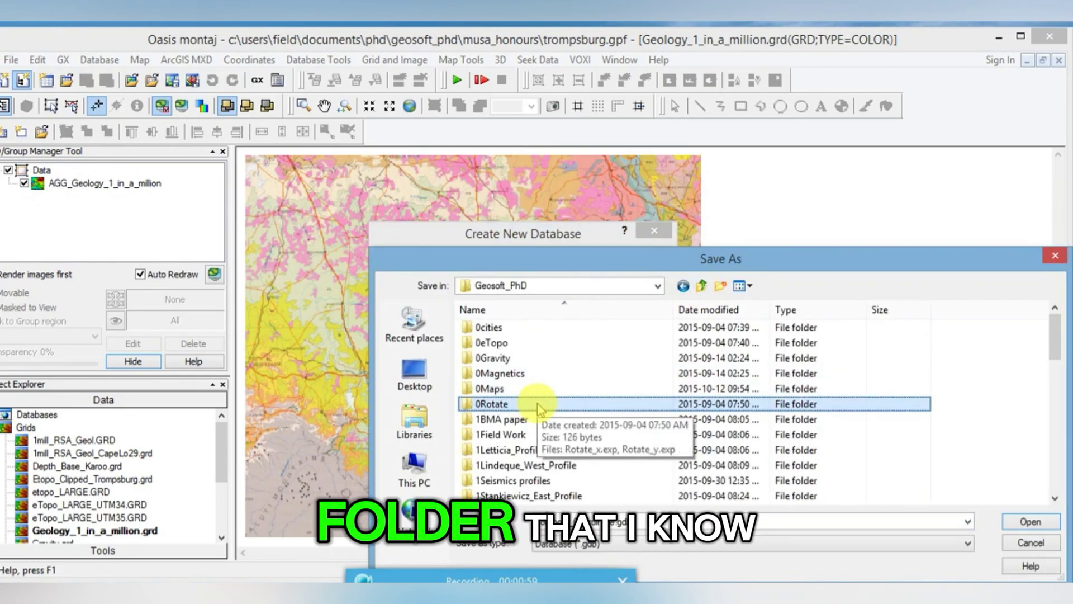
click(721, 287)
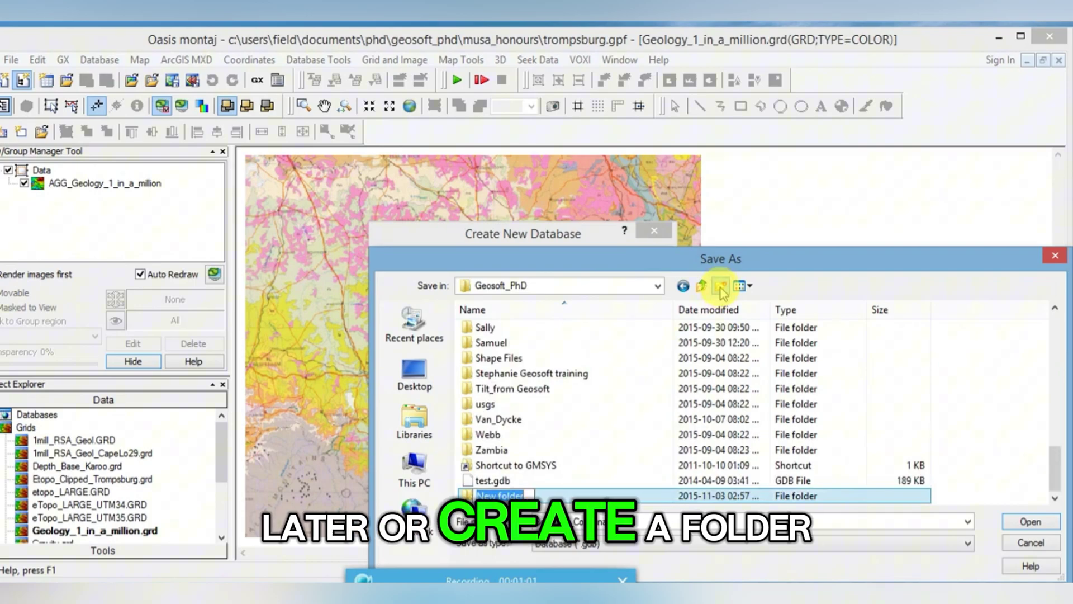
text(Josia)
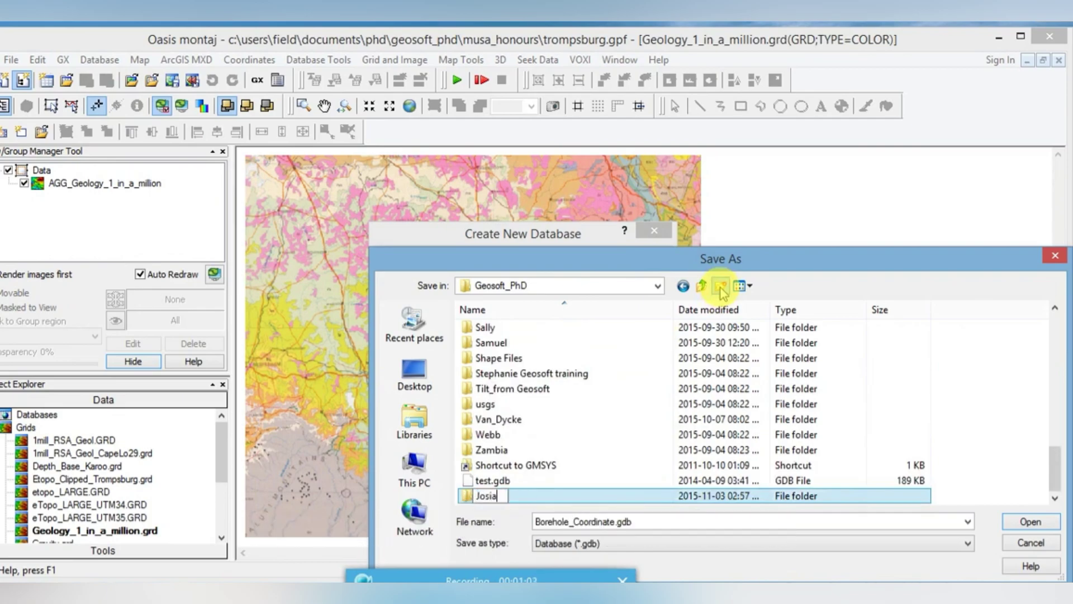
key(Return)
key(Return)
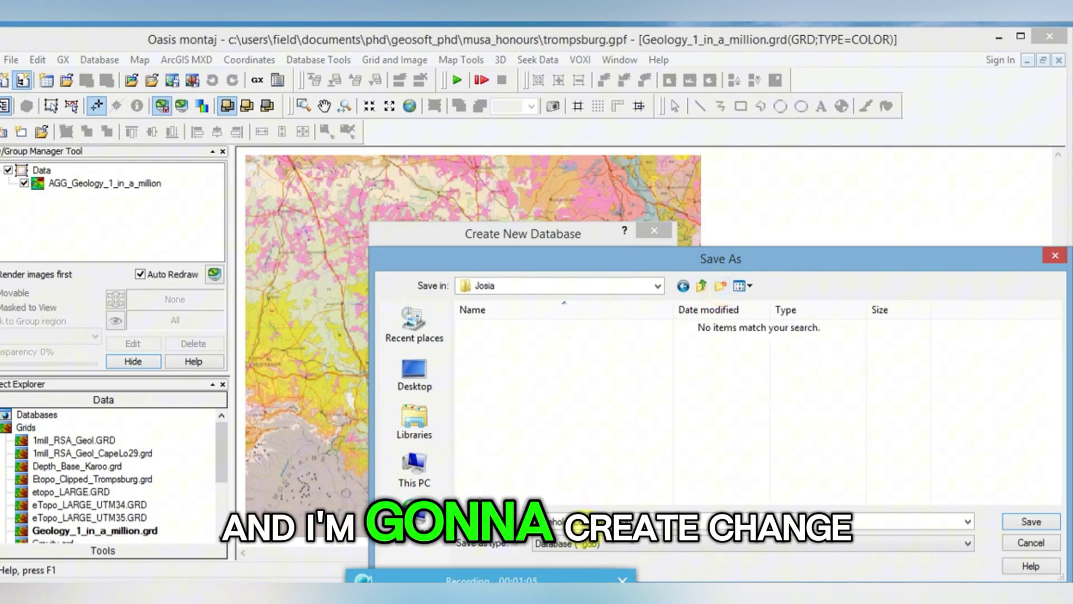
- Name the file Digitise_Road.gdb and create it with the default settings
double_click(615, 520)
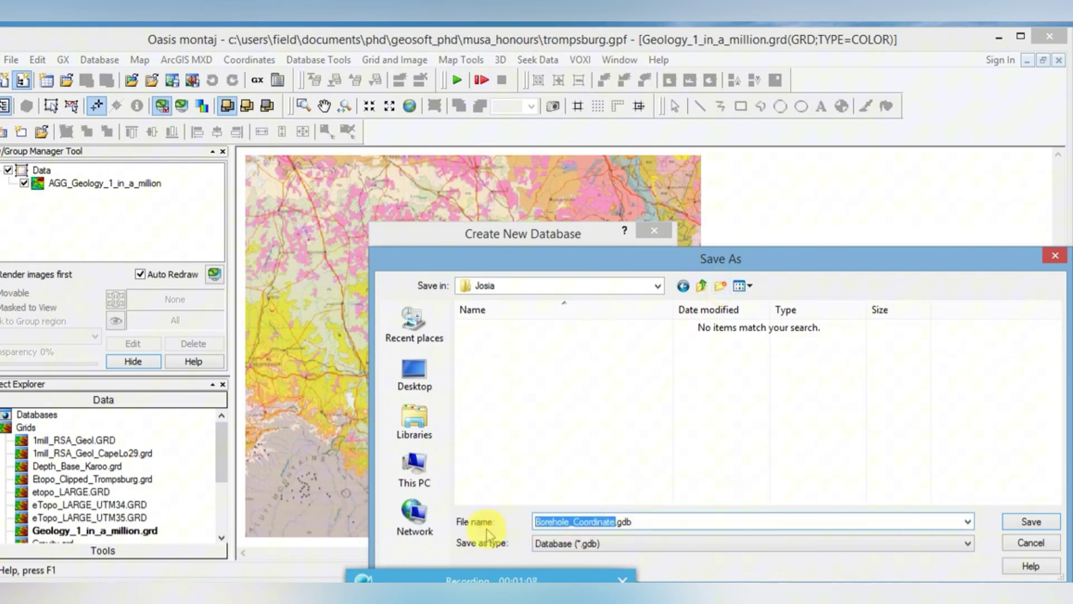
text(digit)
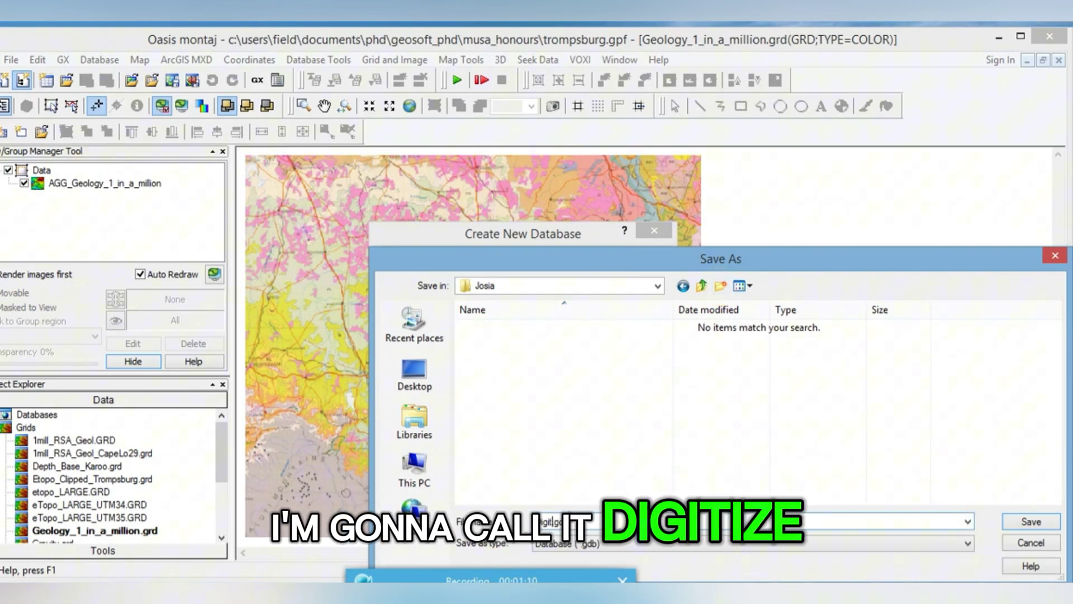
text(ise_Road)
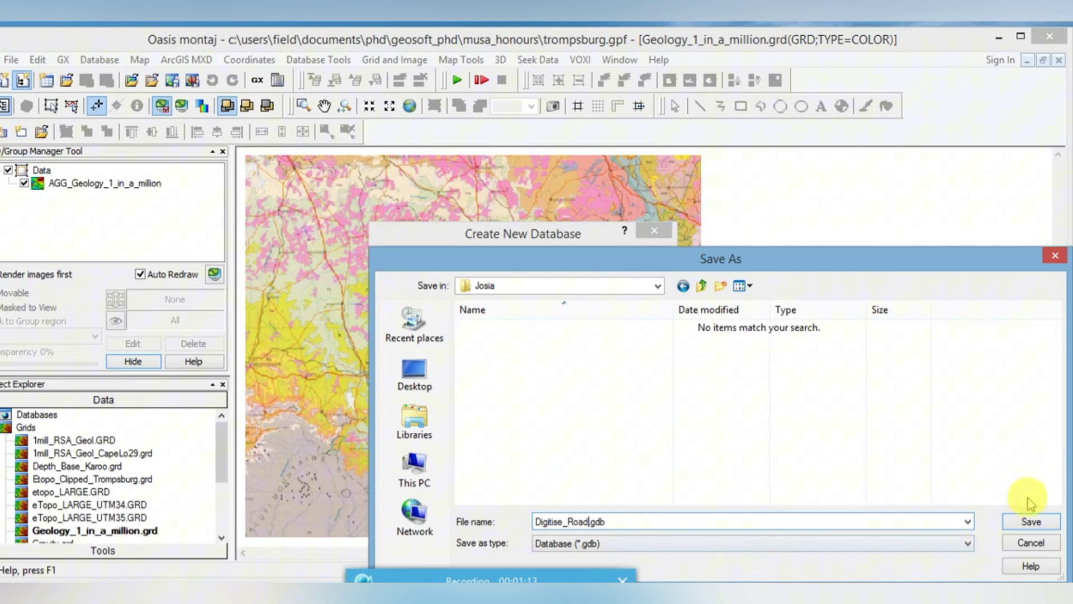
click(1020, 522)
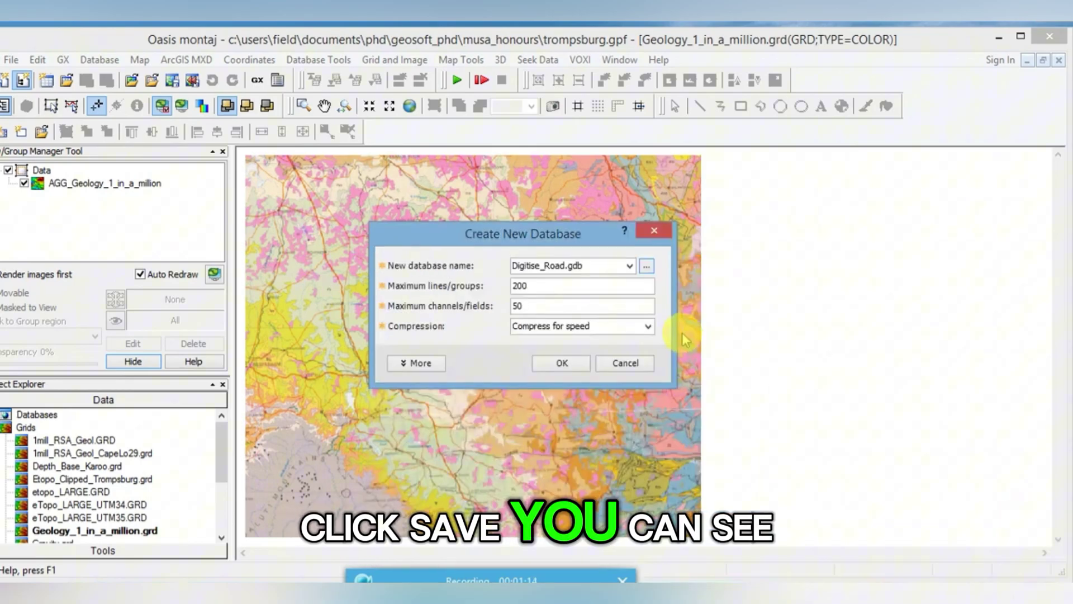
click(556, 364)
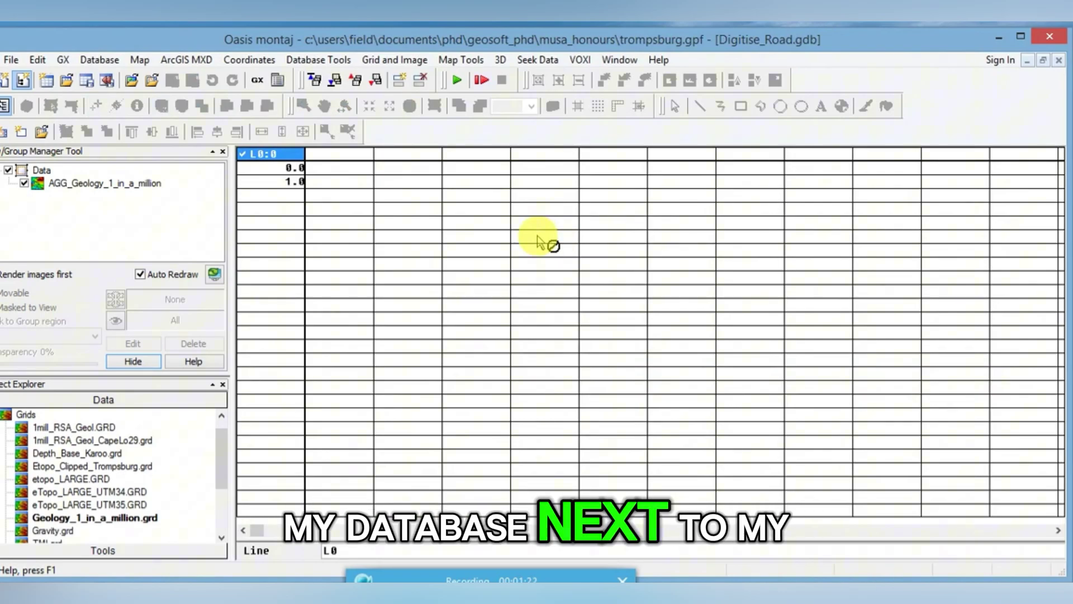
- Tile the windows vertically so Digitise_Road.gdb and the geology map sit side by side
click(612, 60)
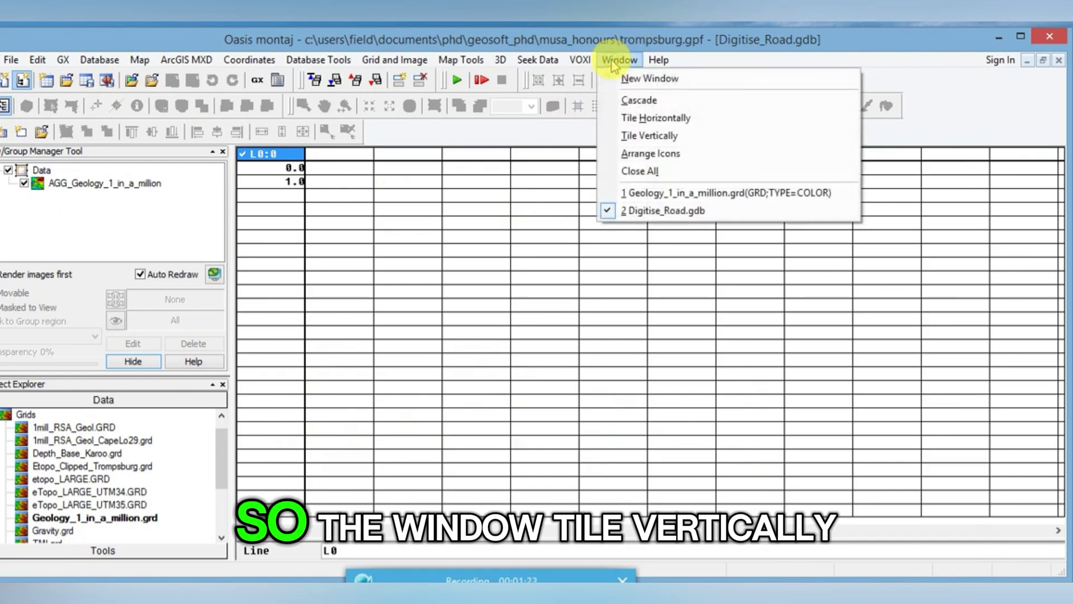
click(630, 136)
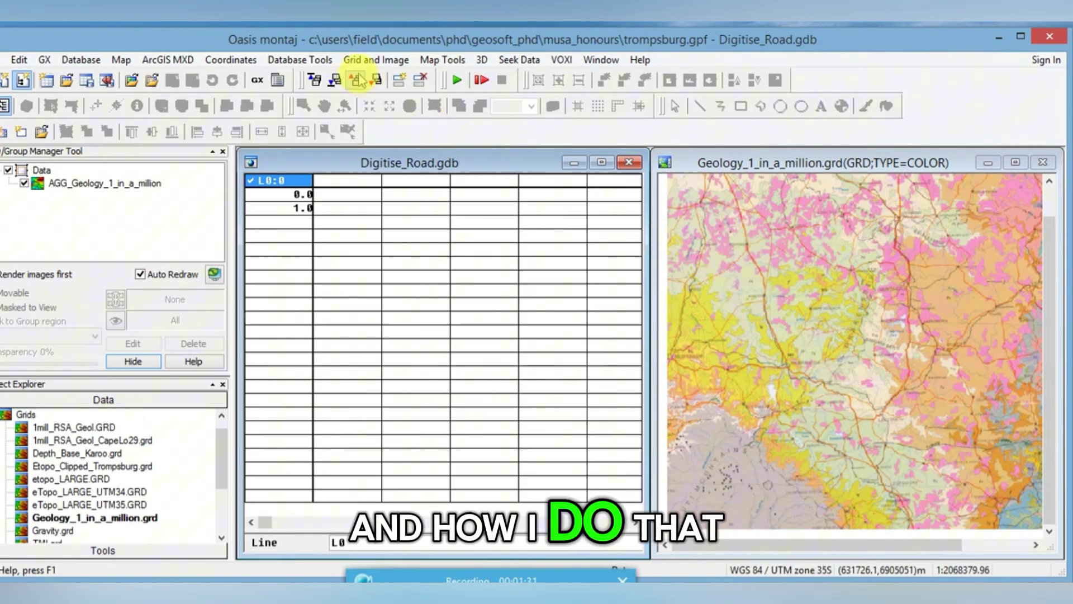
- Launch the Grid Profile tool from Grid and Image > Utilities
click(368, 60)
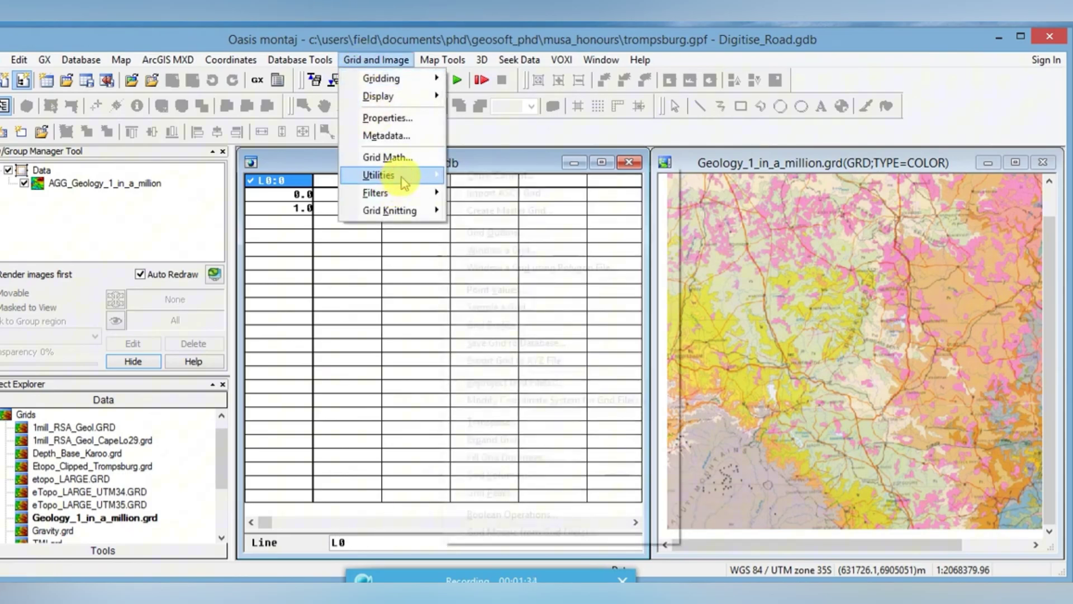
mouse_move(403, 180)
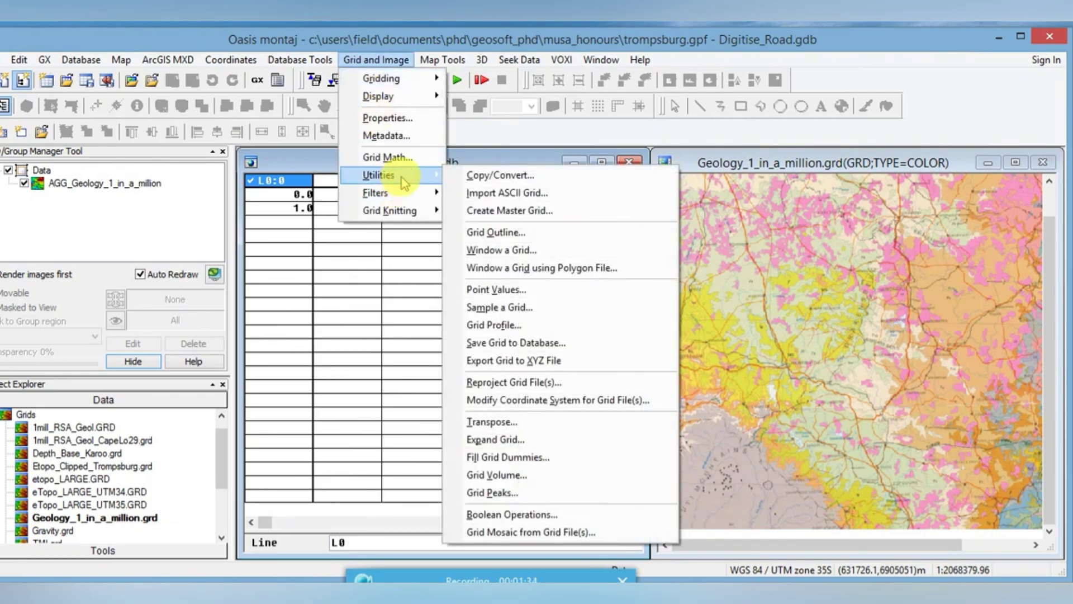
click(511, 327)
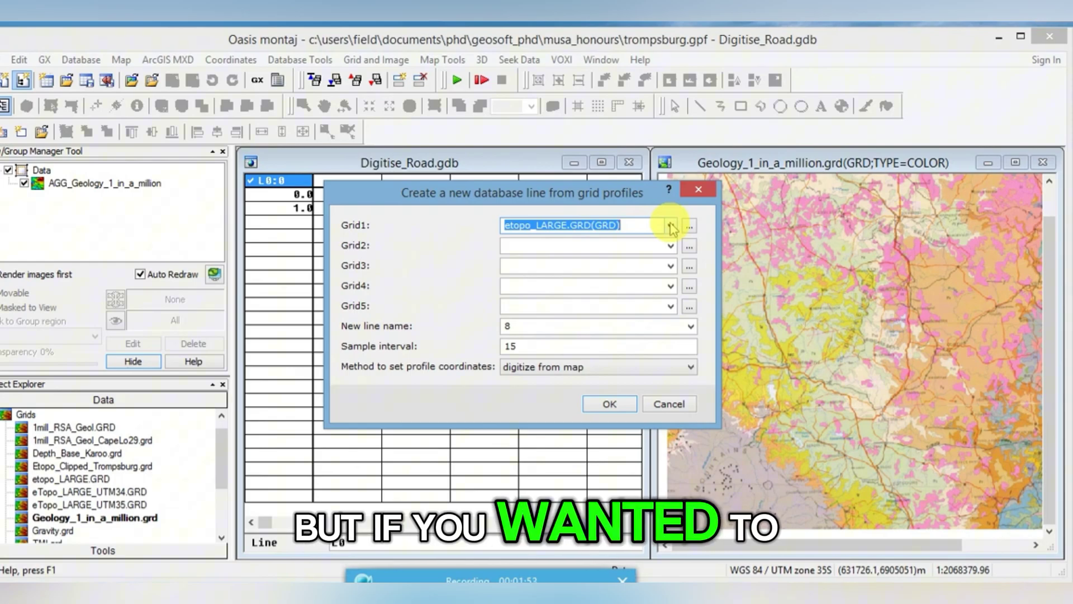
- Profile Gravity.grd as new line 0 with sample interval 10000, digitizing from the map
click(670, 226)
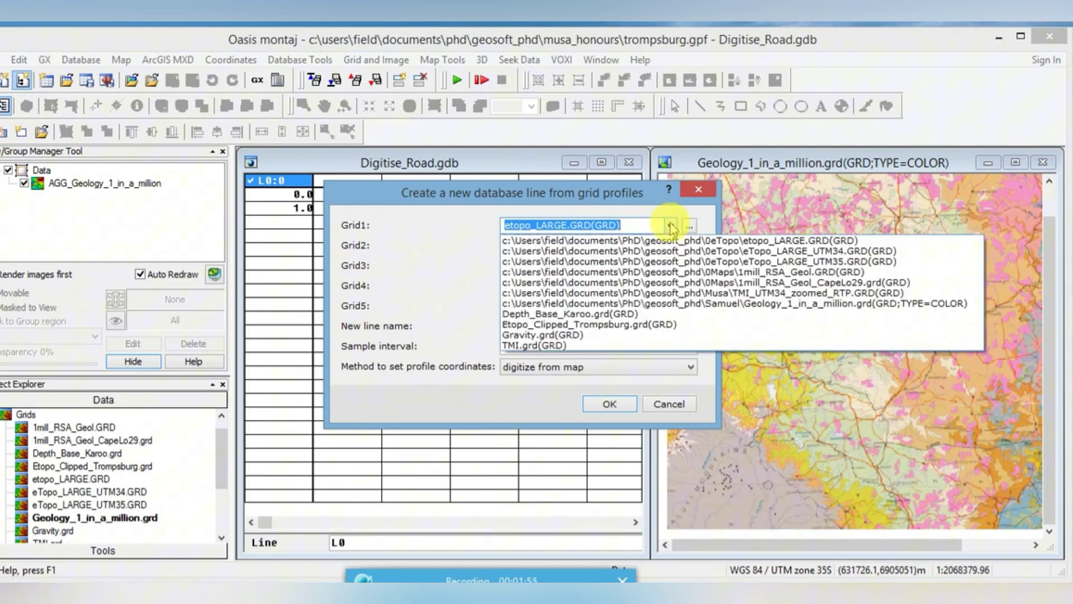
click(541, 335)
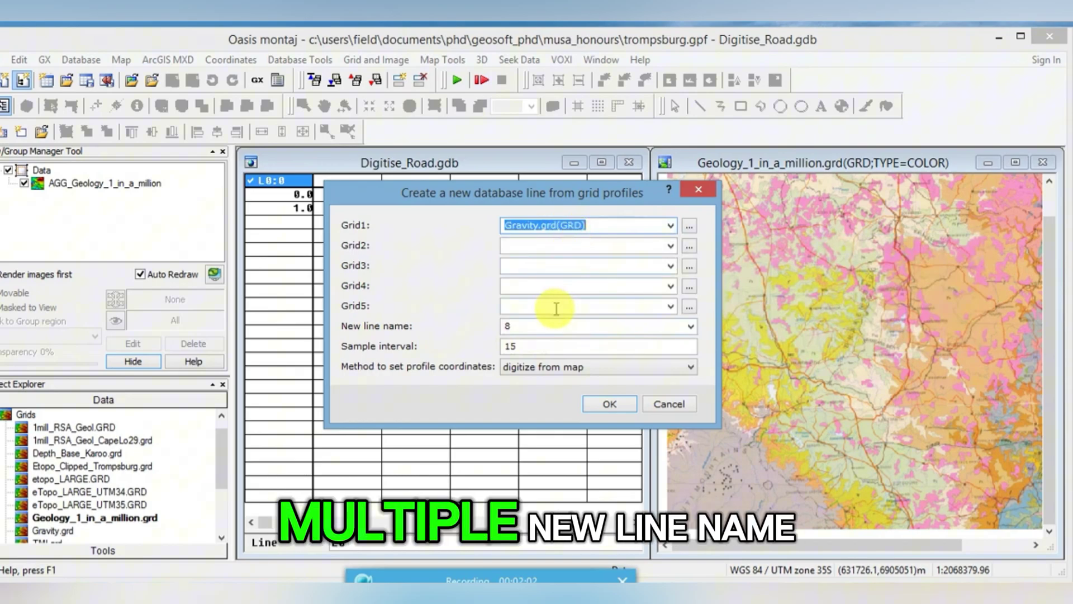
double_click(527, 326)
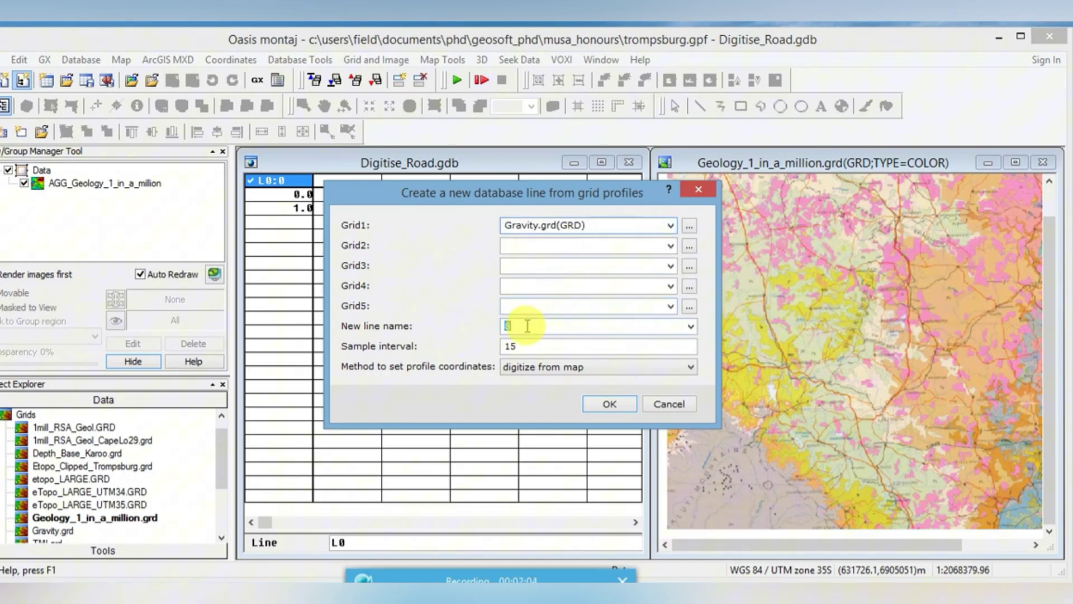
text(0)
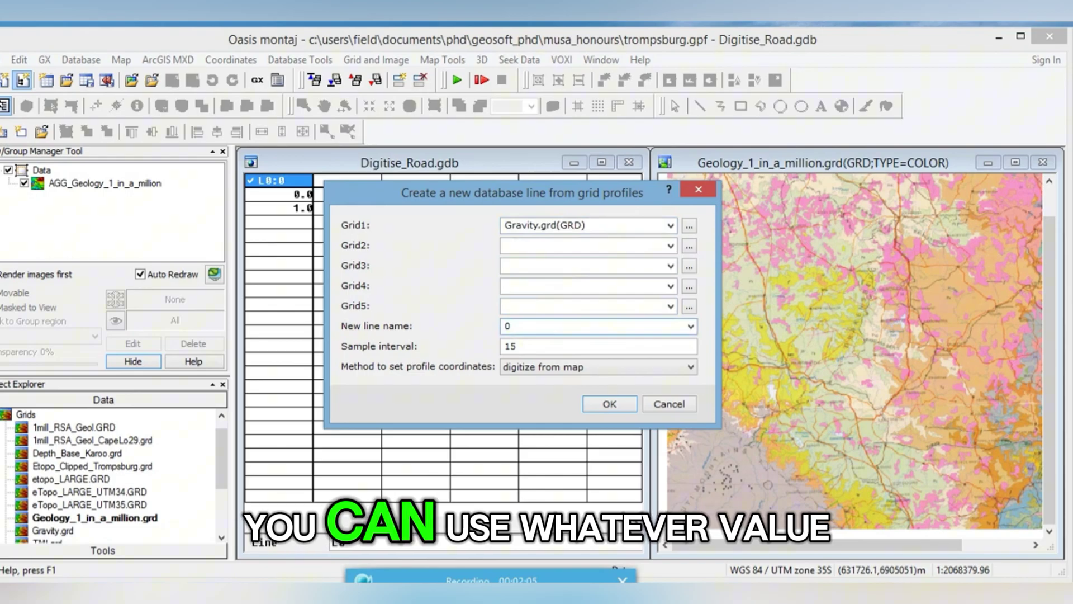
click(527, 347)
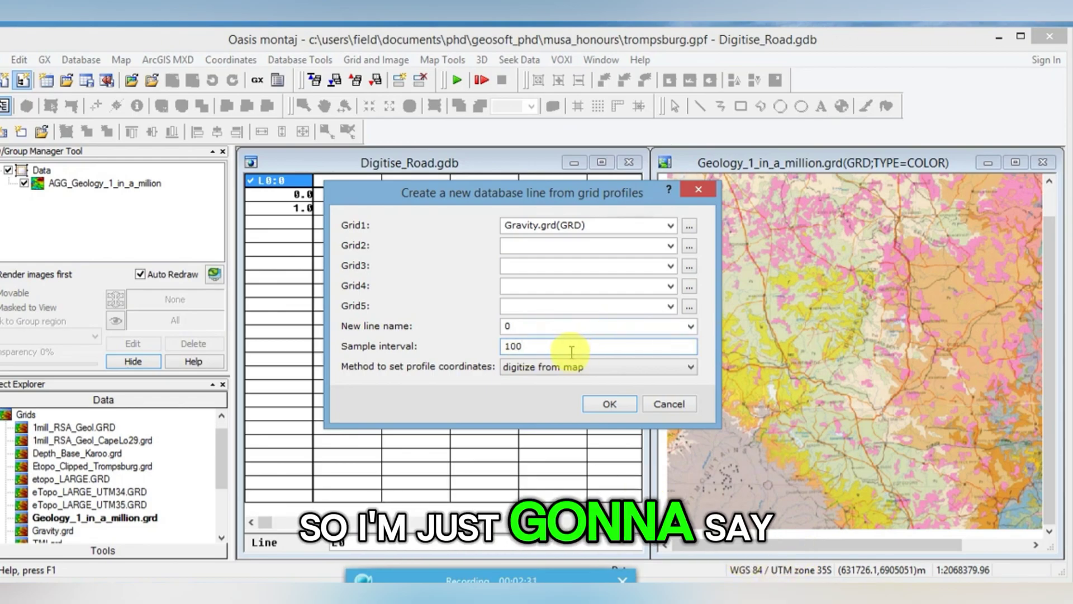
text(0)
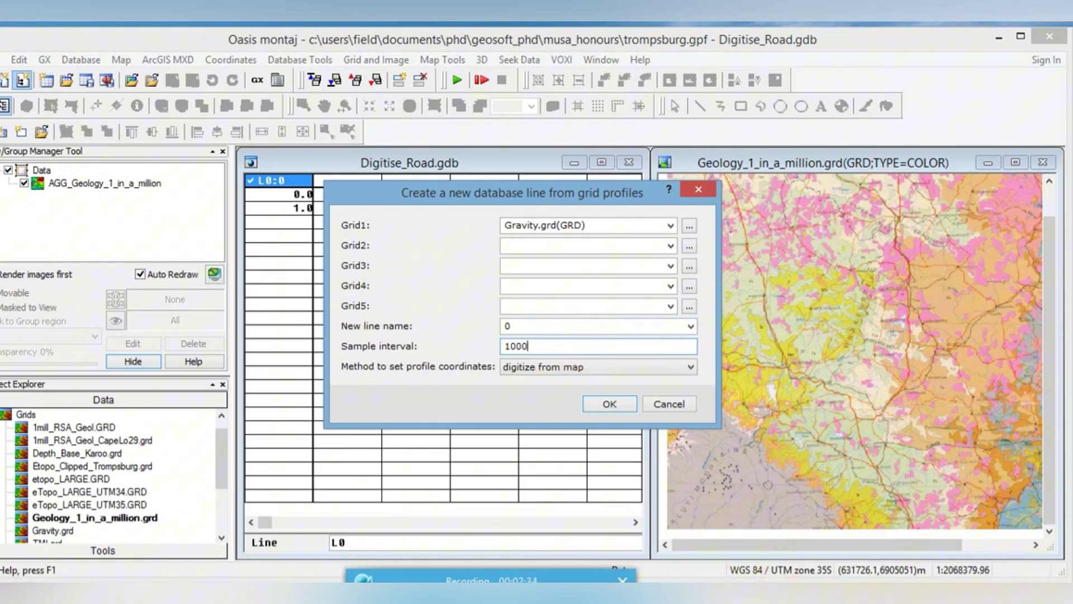
text(0)
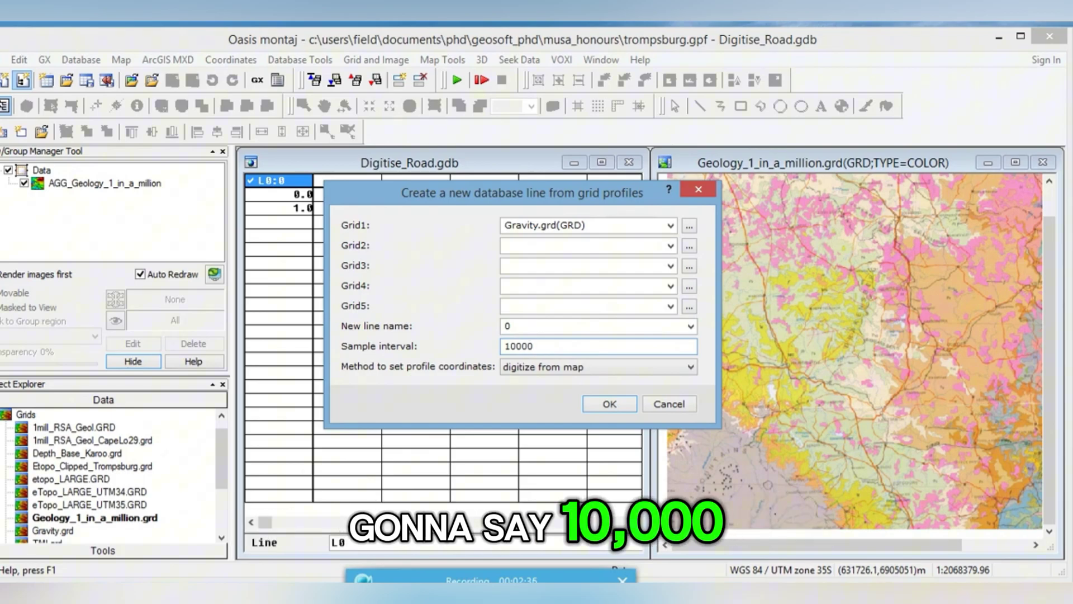
click(691, 367)
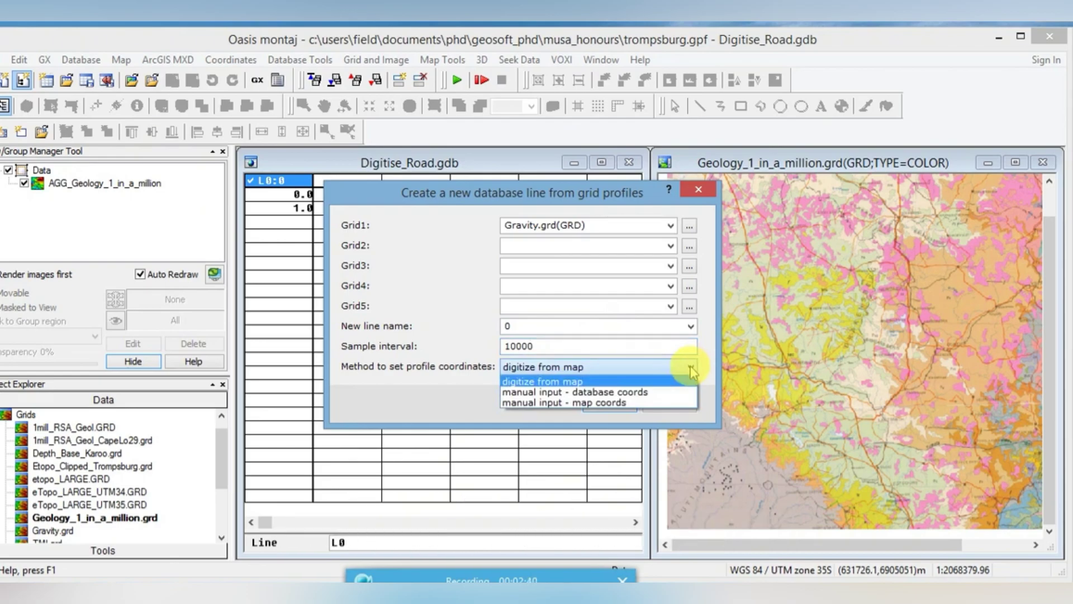
click(647, 371)
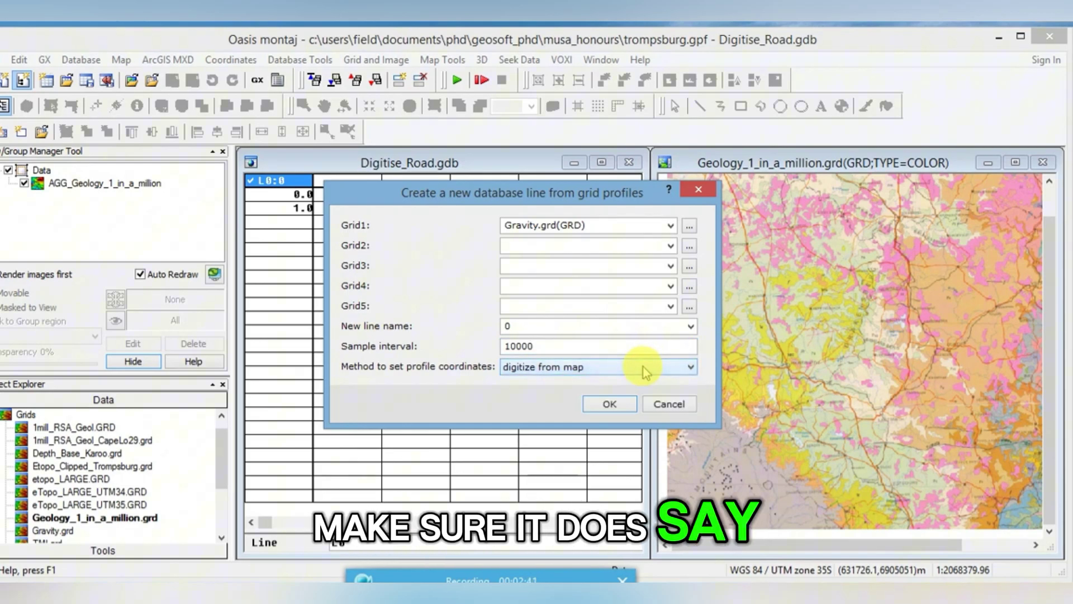
click(612, 404)
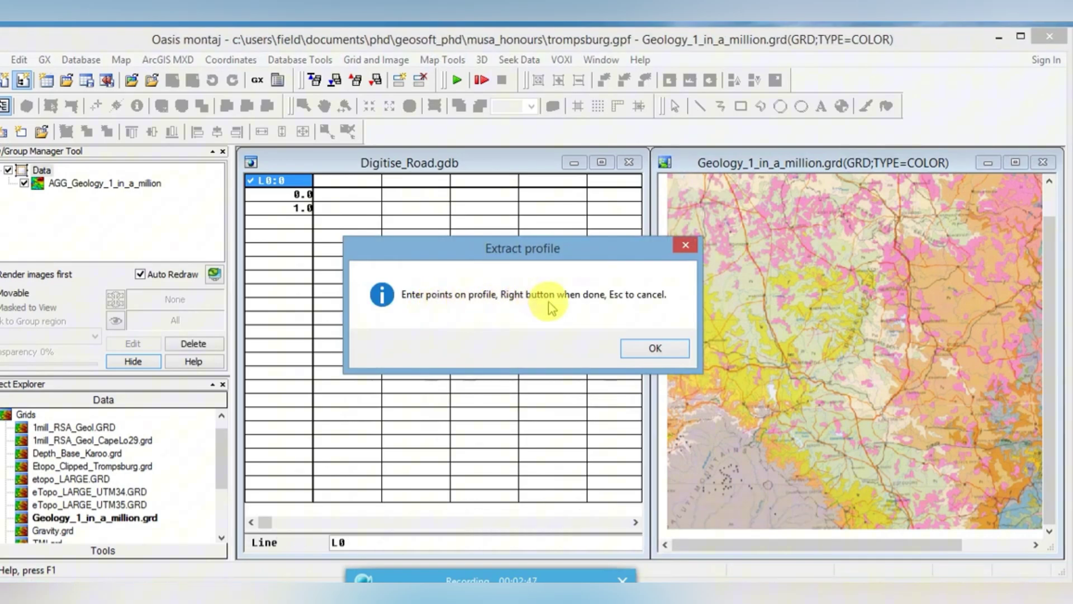
- Zoom into the geology map and place road vertices heading southeast
click(655, 351)
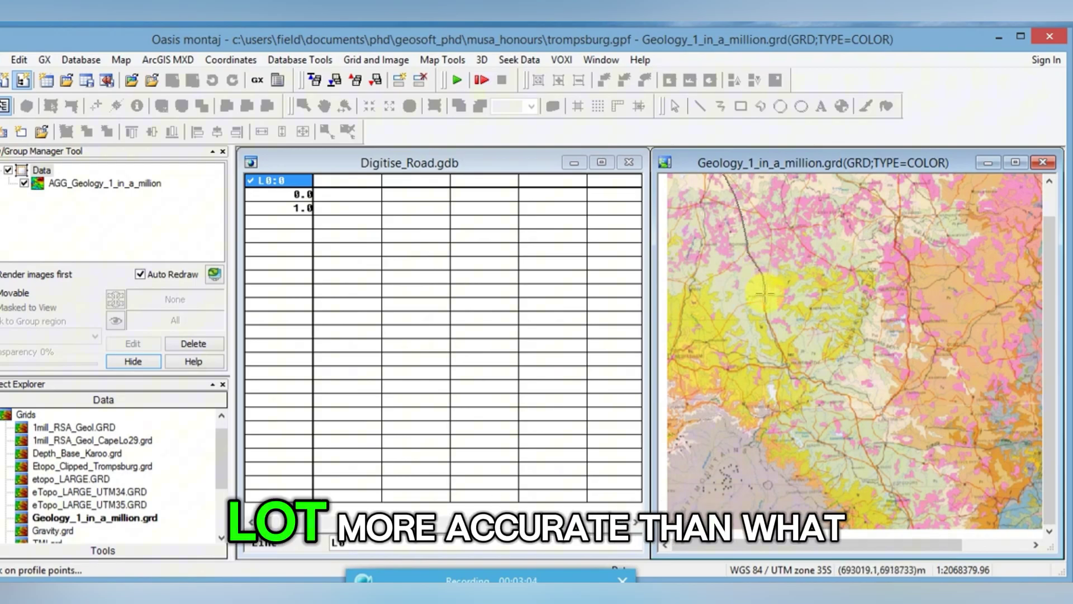
right_click(764, 292)
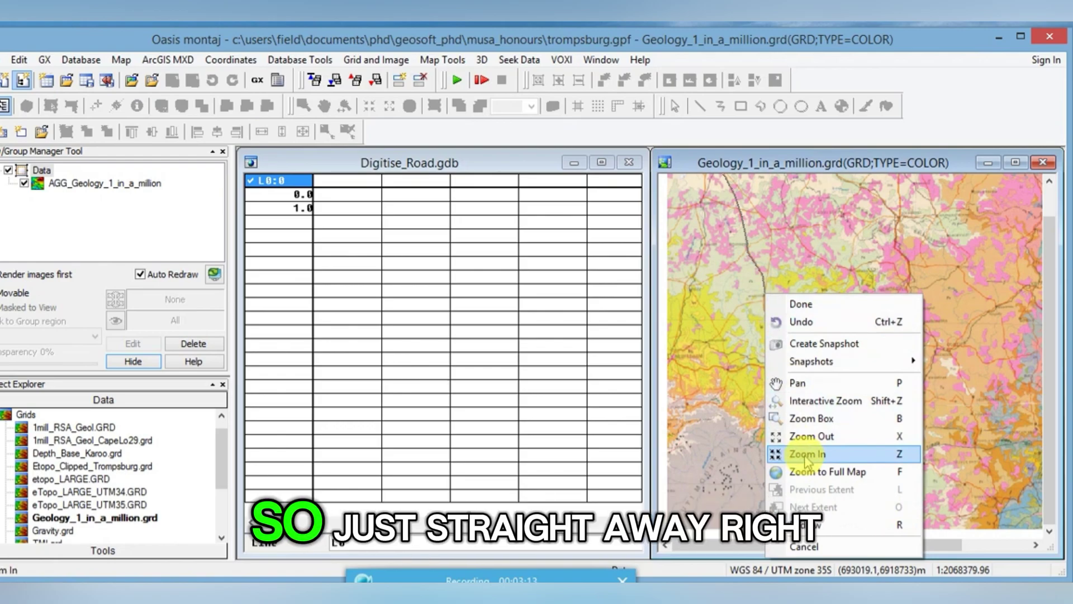
click(805, 462)
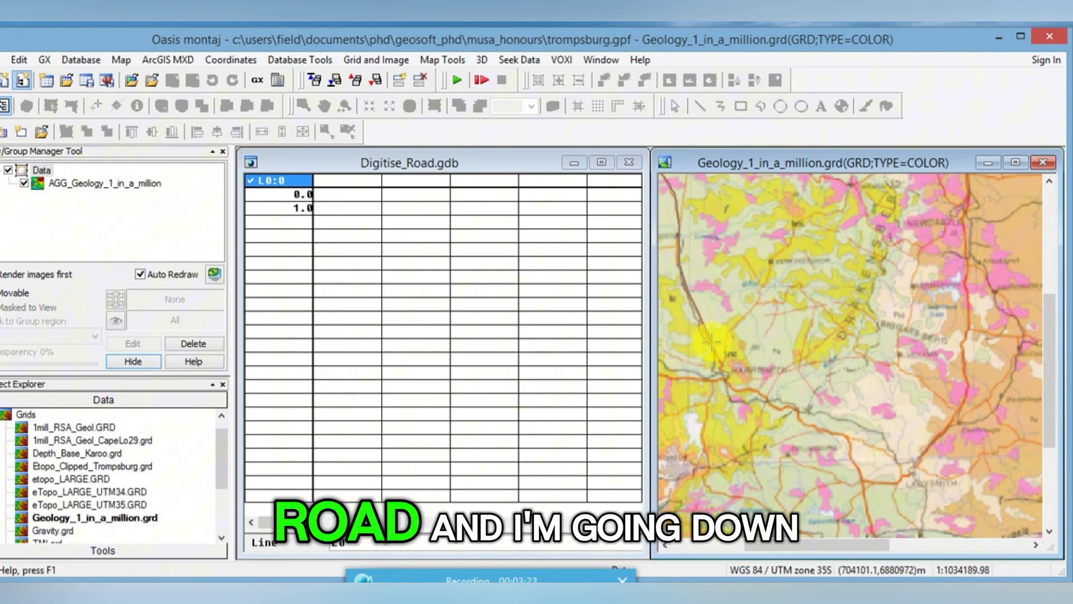
click(725, 361)
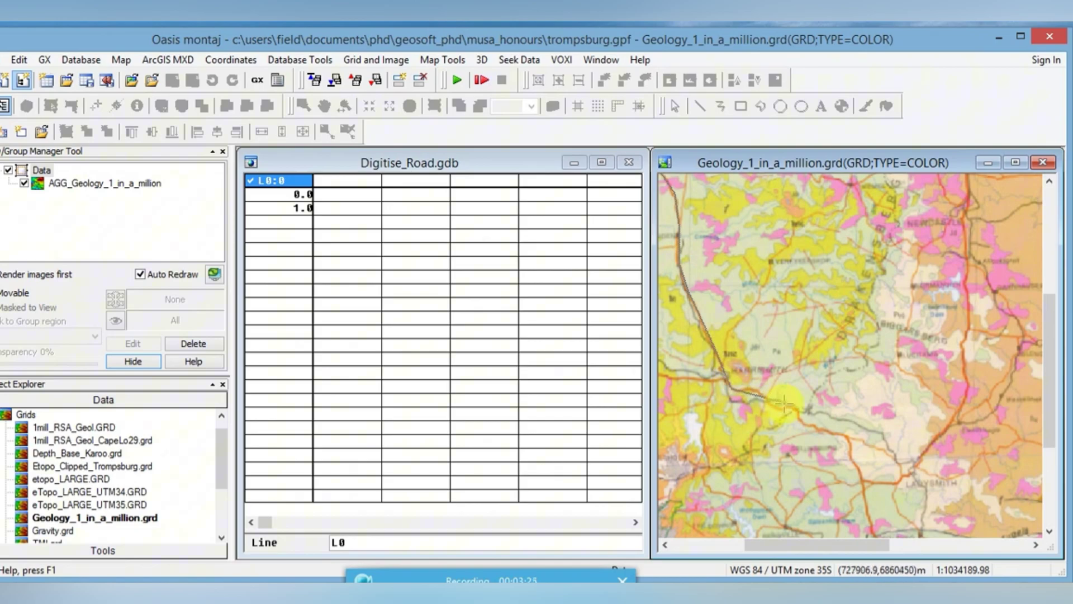
click(805, 418)
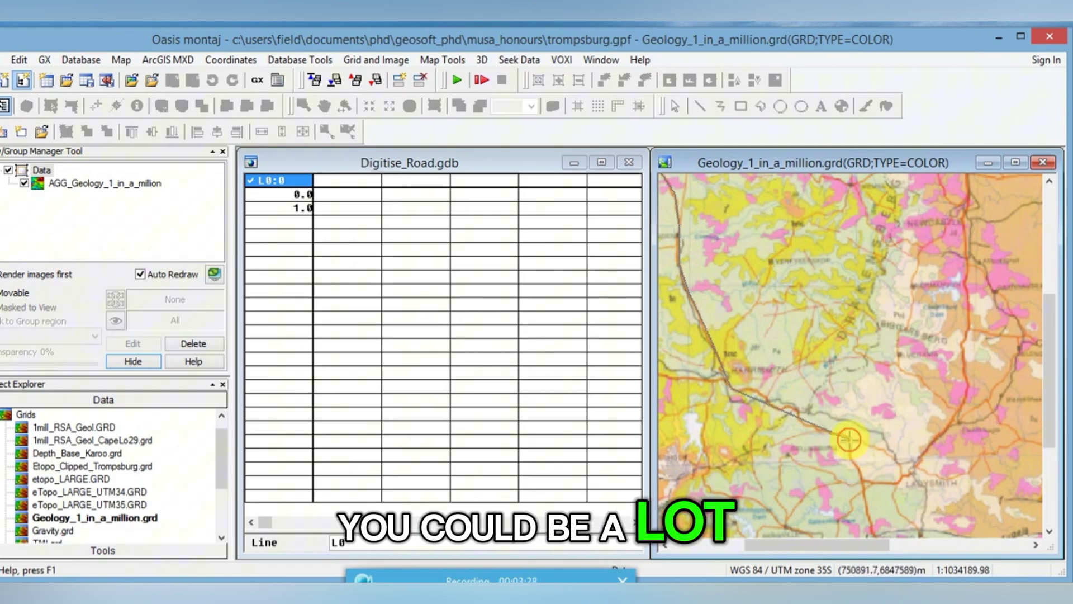
click(849, 439)
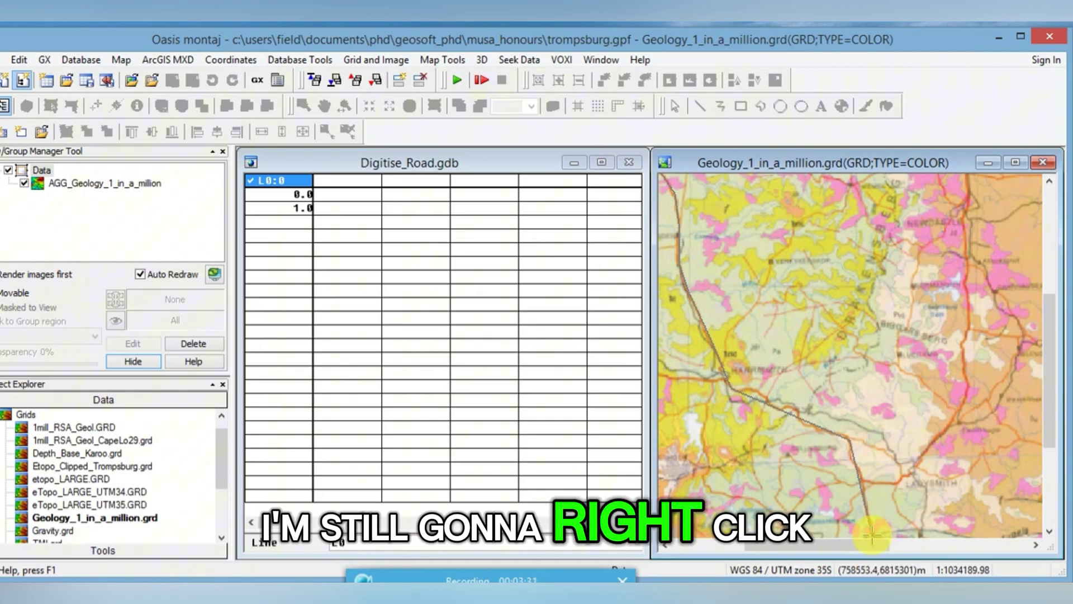
- Pan the map up to reveal the road further south
right_click(871, 535)
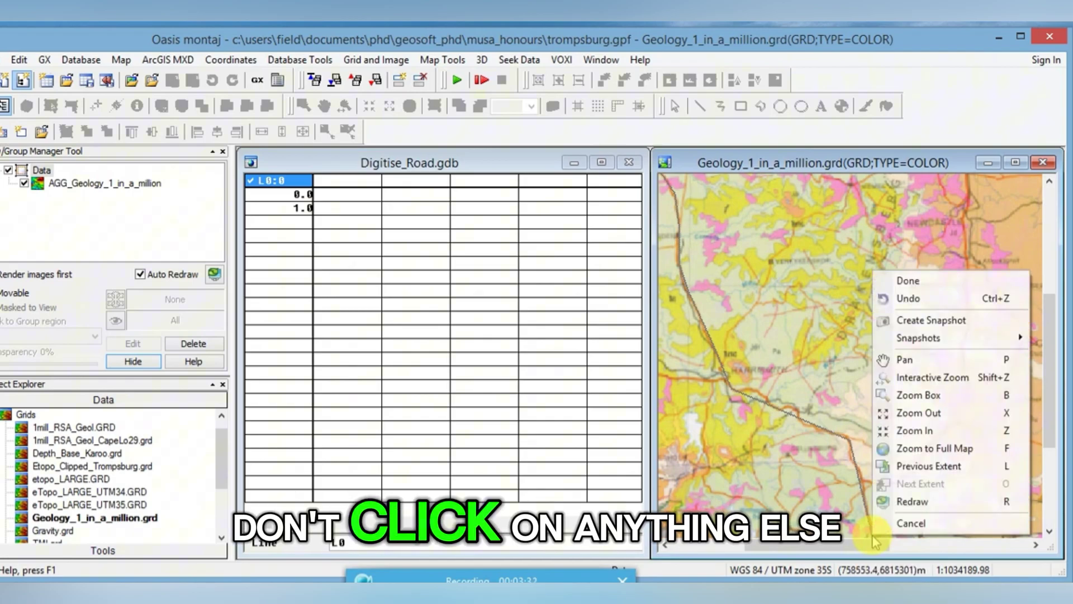
click(965, 370)
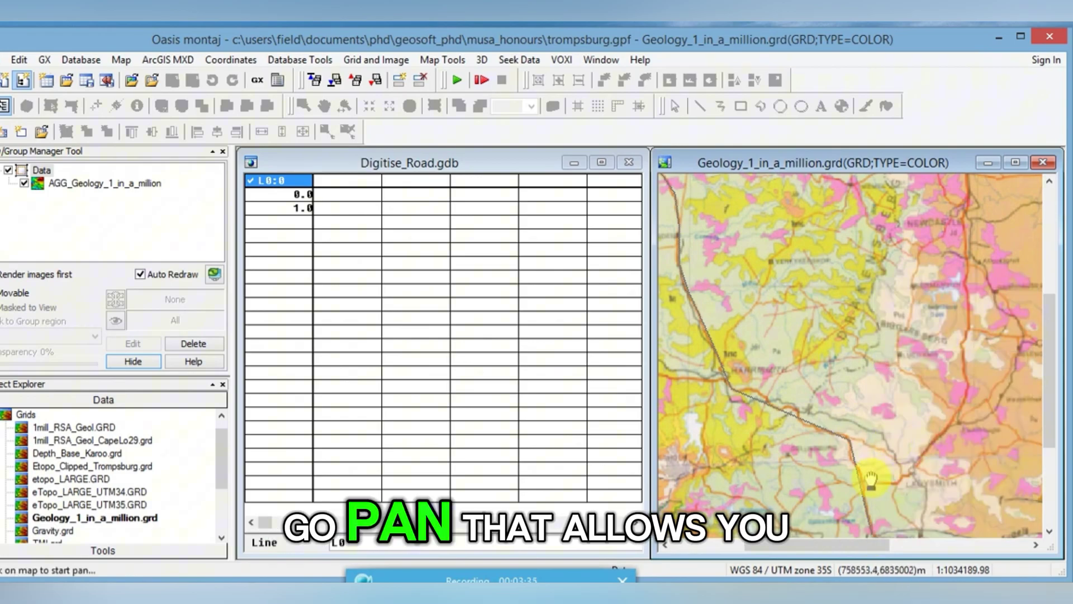
drag(871, 479, 841, 192)
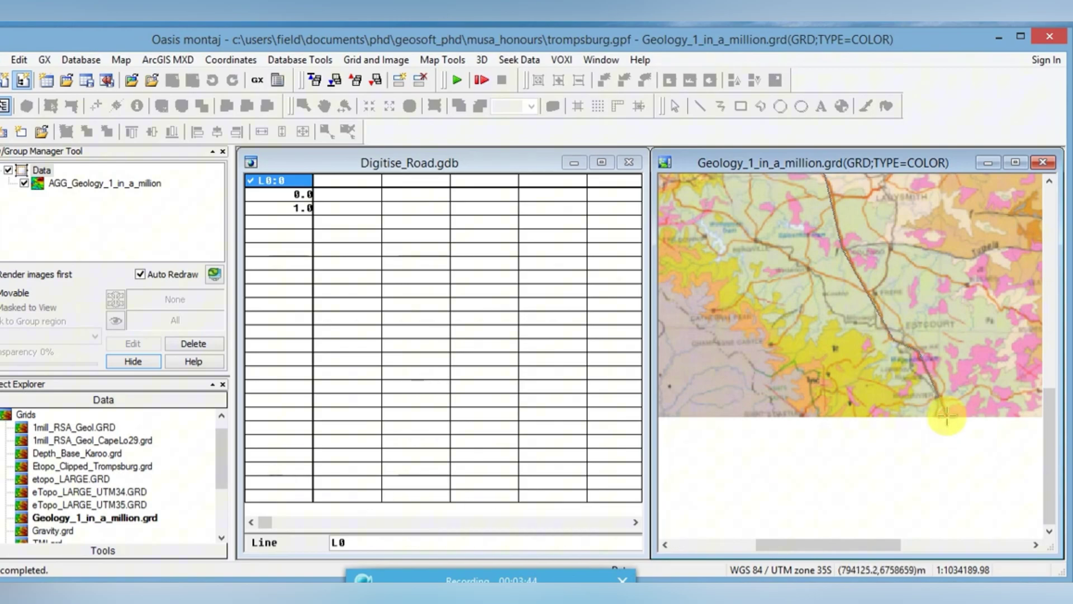
right_click(947, 417)
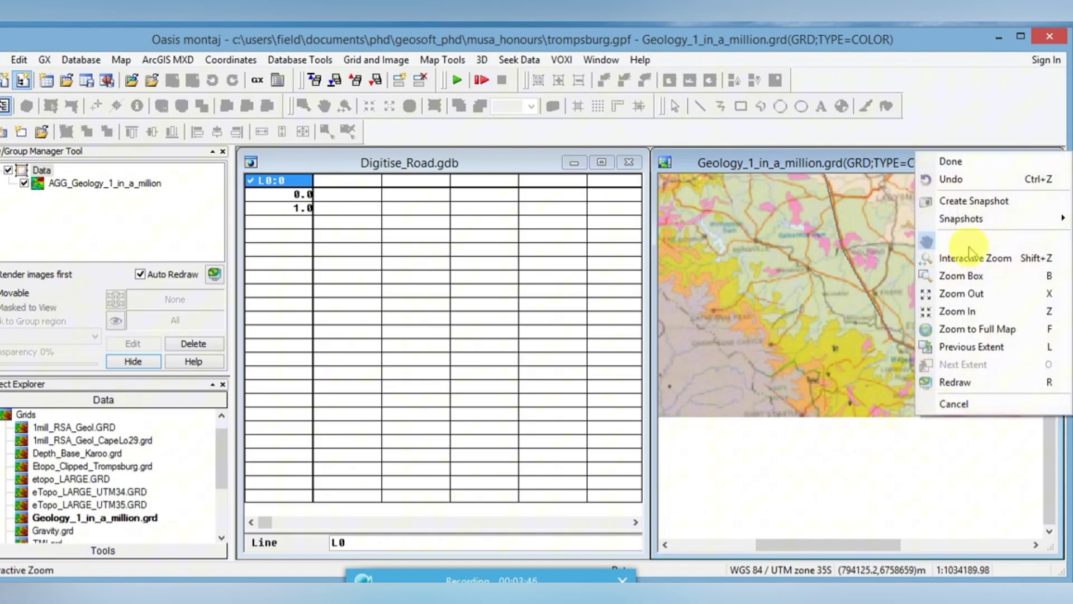
- Finish the road trace into line S0, widen the G_Gravity column, and show the full geology map
click(1004, 163)
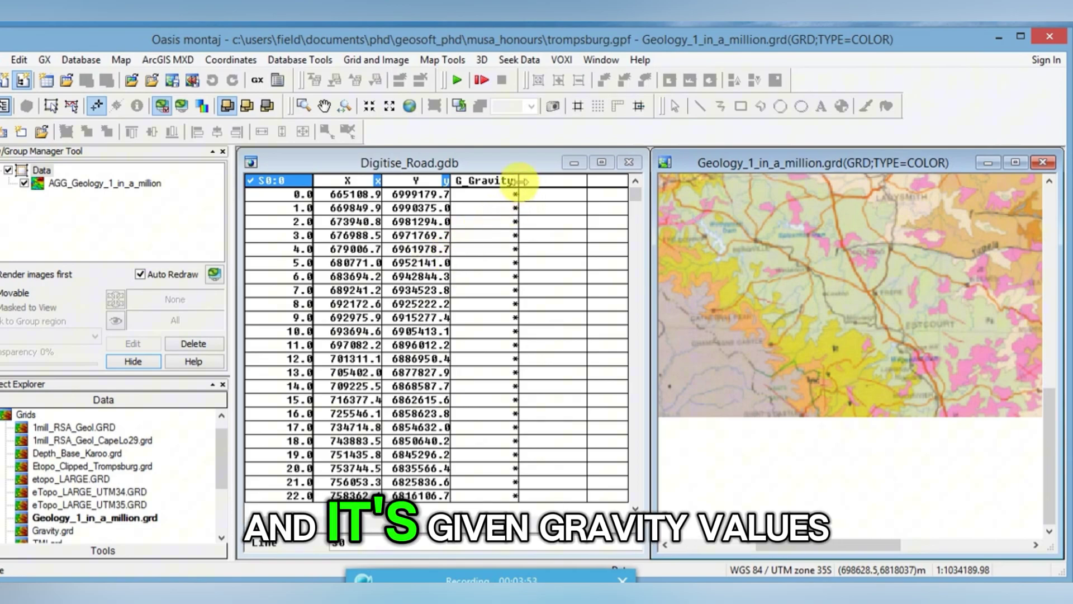
drag(519, 181, 531, 181)
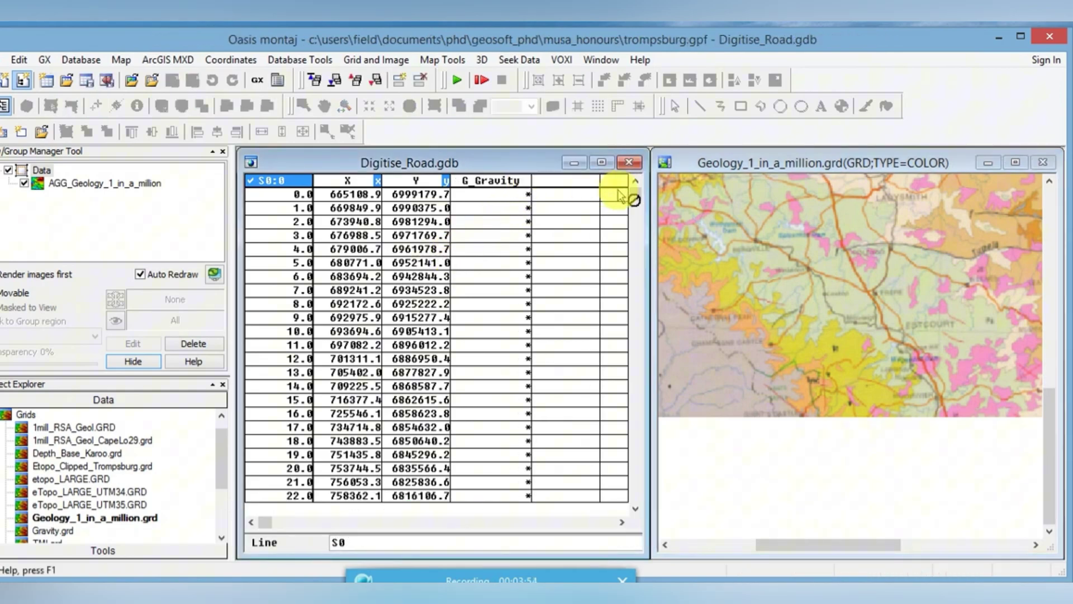
mouse_move(634, 190)
mouse_down()
mouse_move(633, 483)
mouse_move(641, 184)
mouse_up()
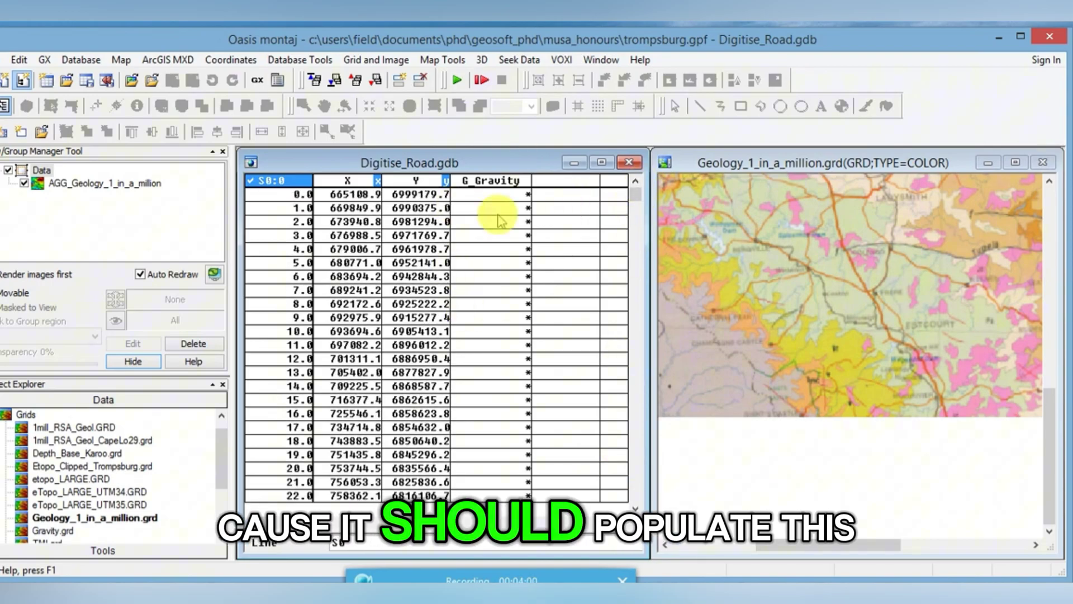
click(754, 167)
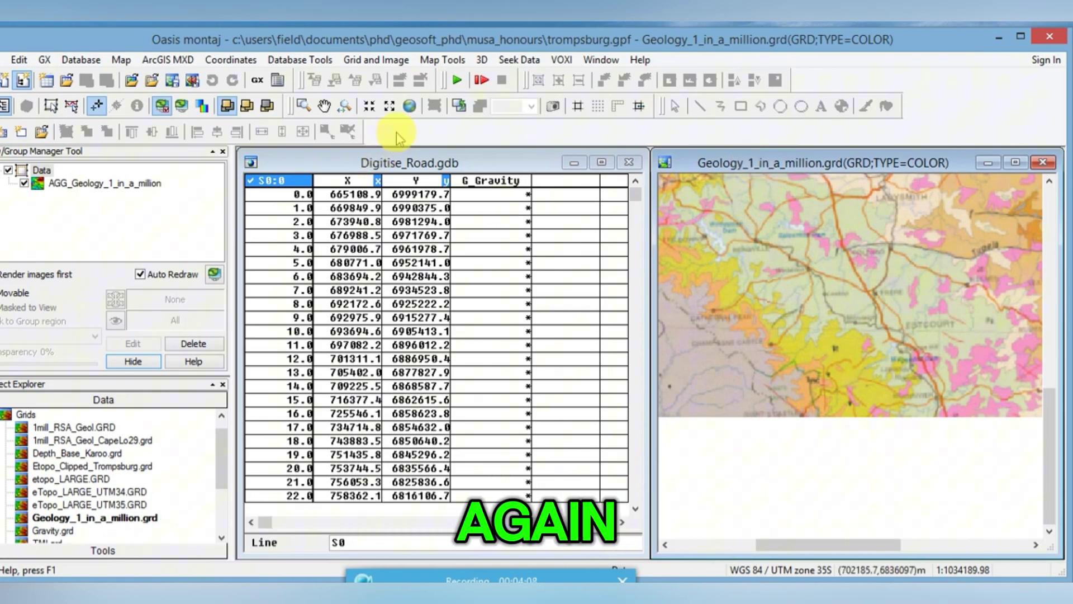
click(412, 108)
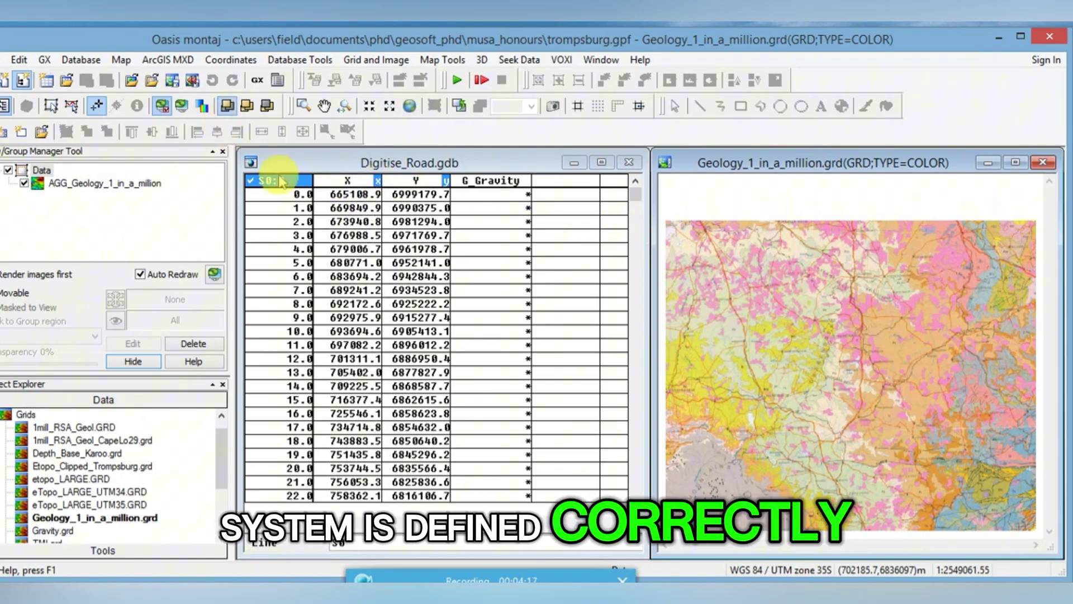
- Set X and Y as current coordinates in WGS 84 / UTM zone 35S
click(222, 61)
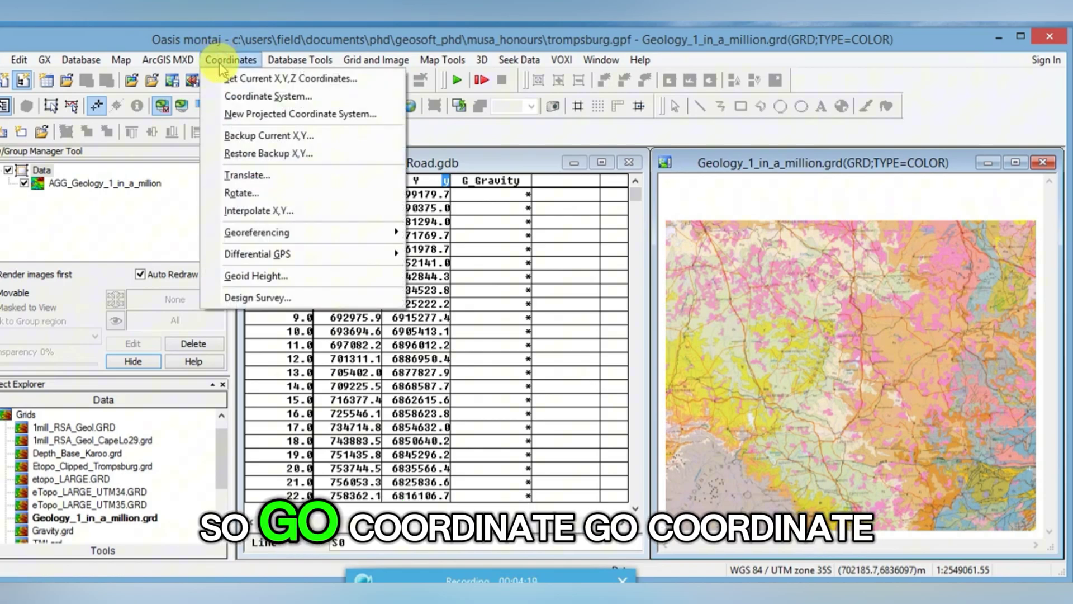
click(230, 96)
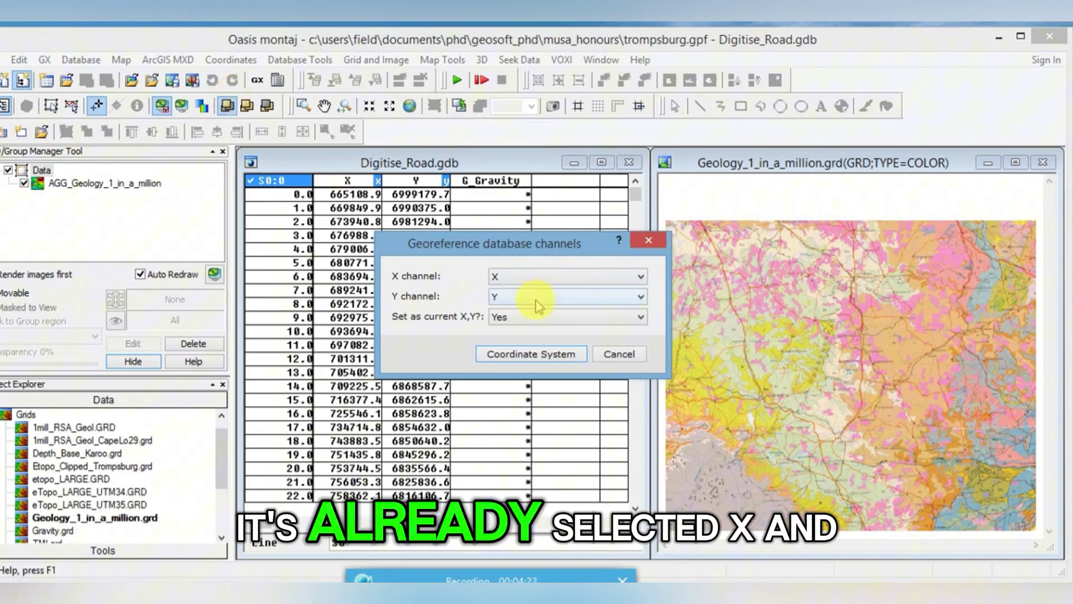
click(545, 356)
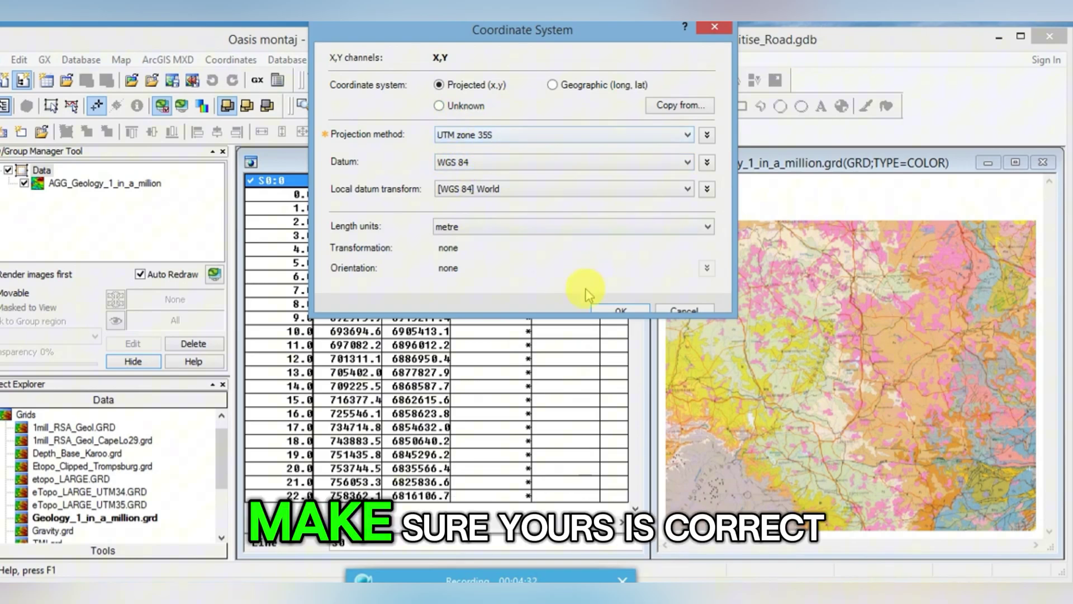
click(600, 310)
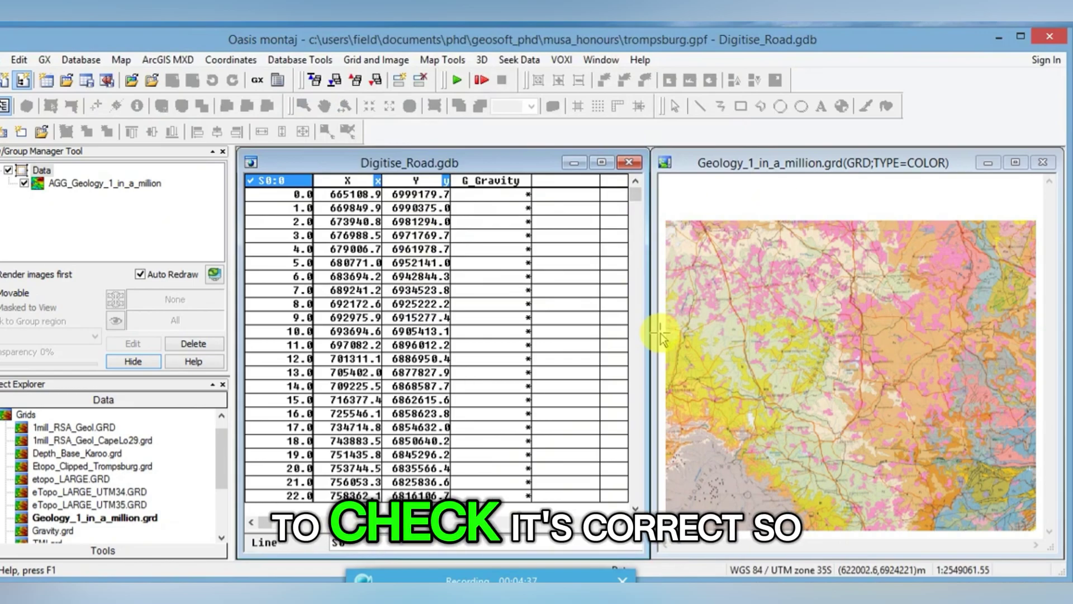
- Plot line S0 as a line path with no labels, accepting the suggested map scale
click(456, 62)
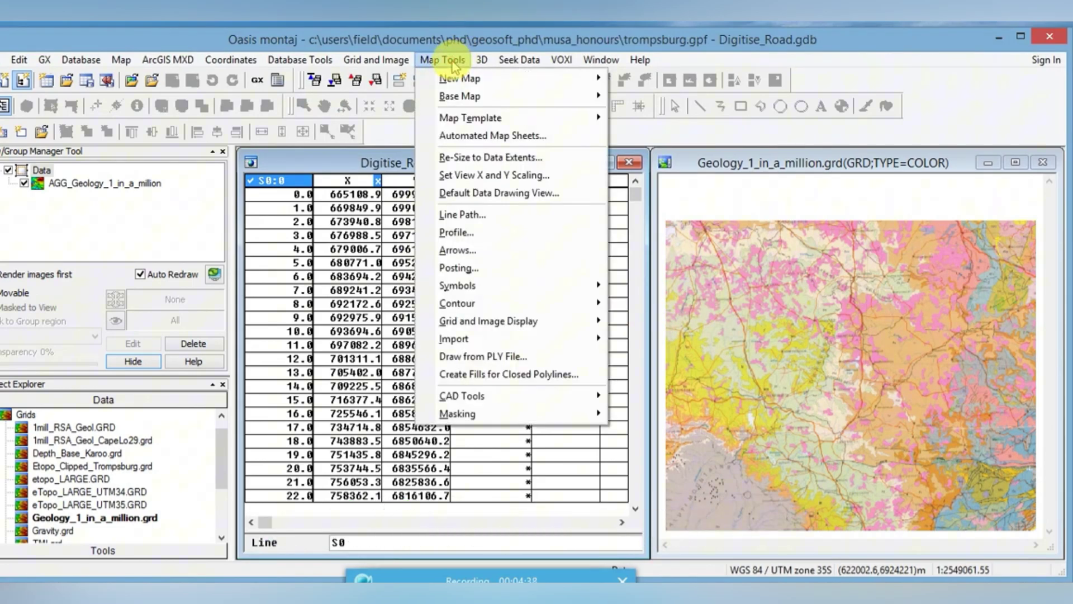
click(475, 219)
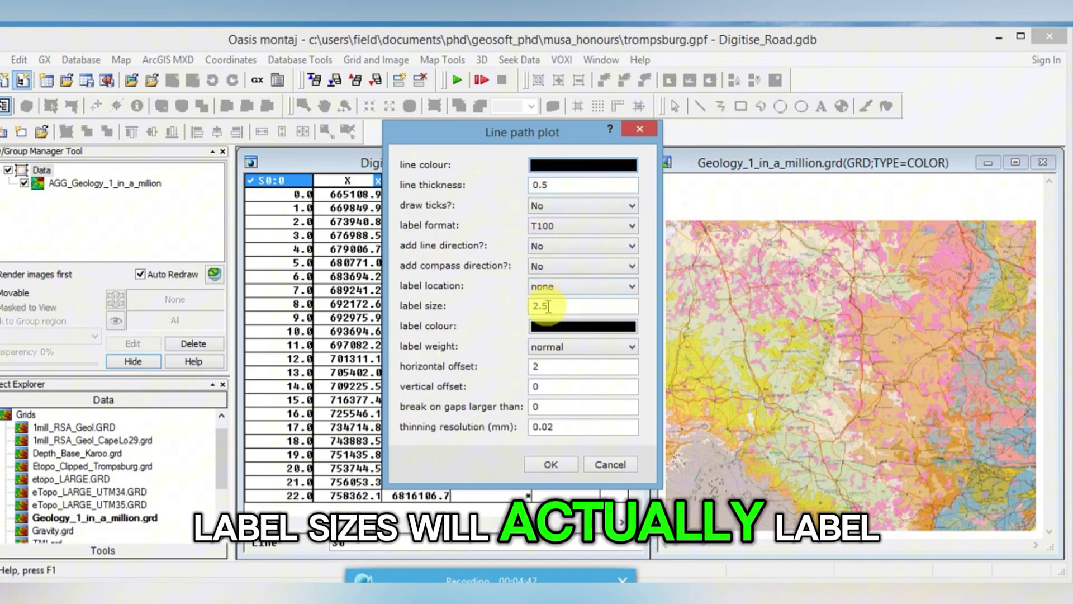
drag(547, 306, 454, 313)
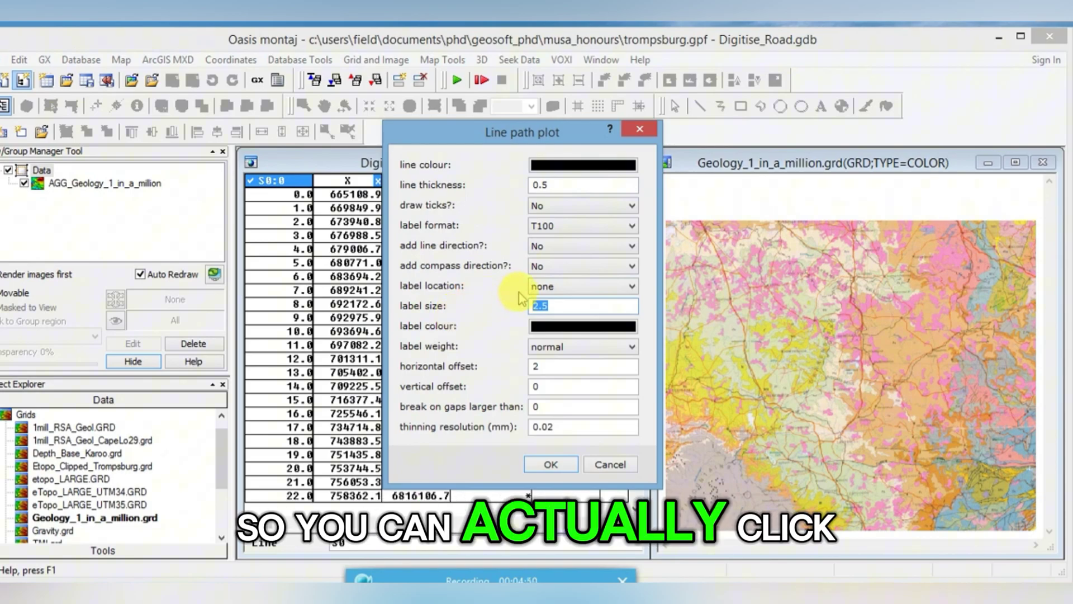
click(555, 292)
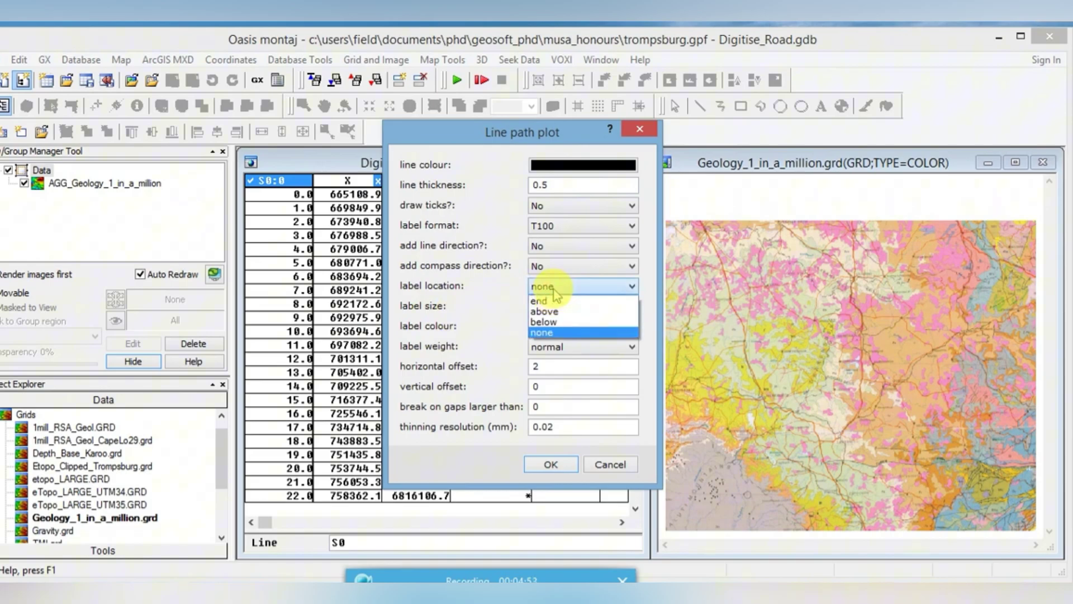
click(555, 292)
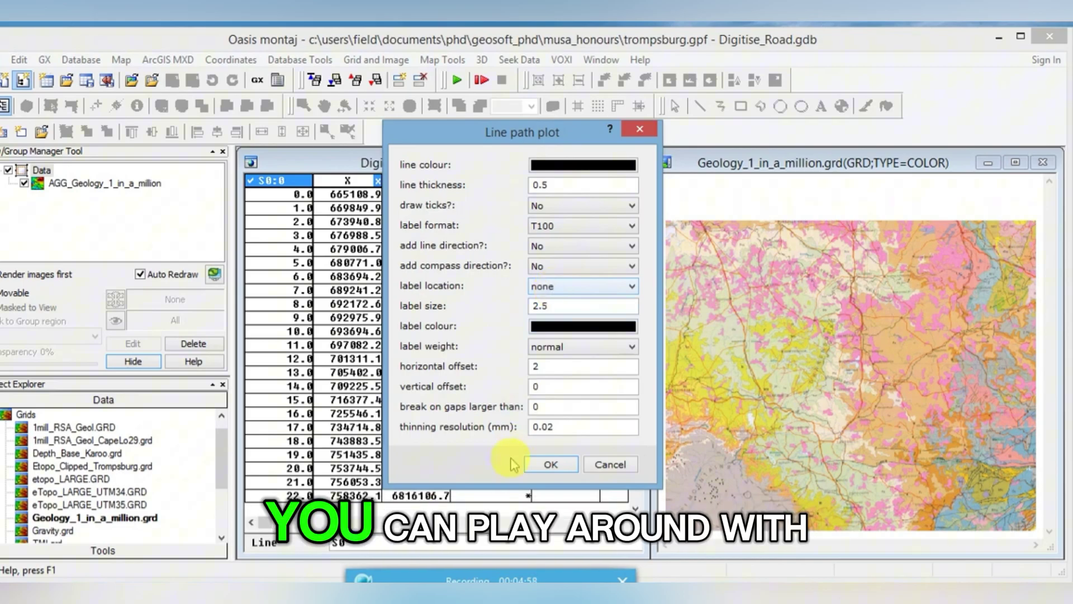
click(539, 464)
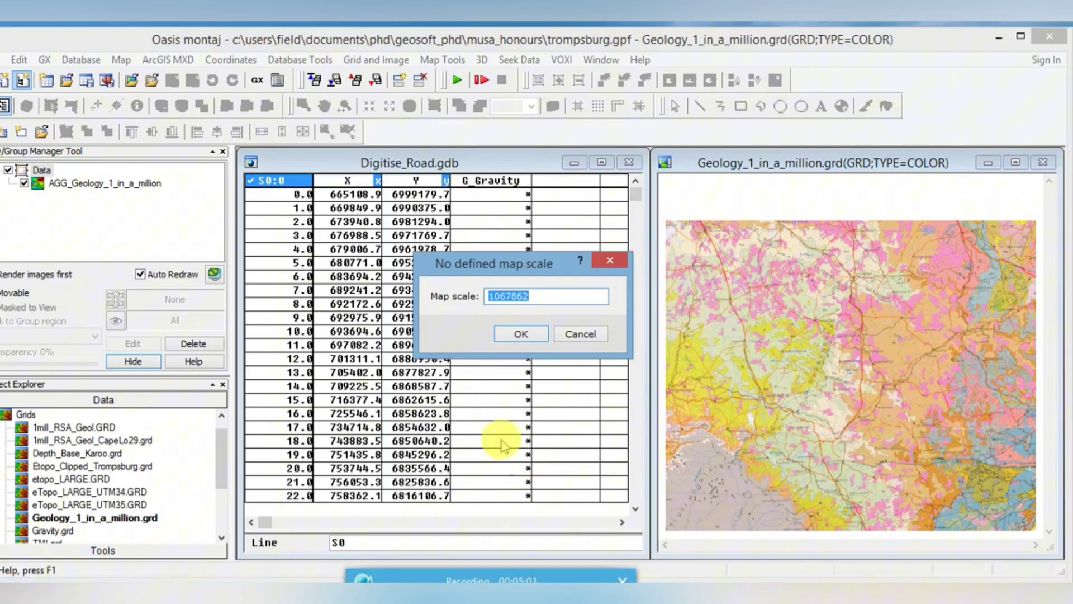
click(520, 335)
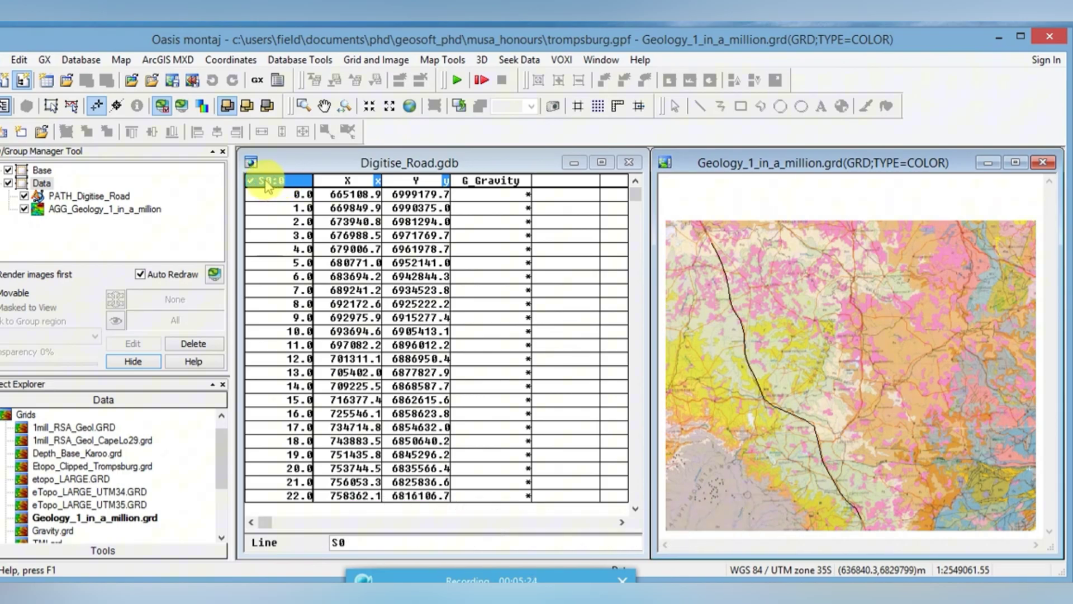
- Check the list of lines in the Digitise_Road database
right_click(267, 186)
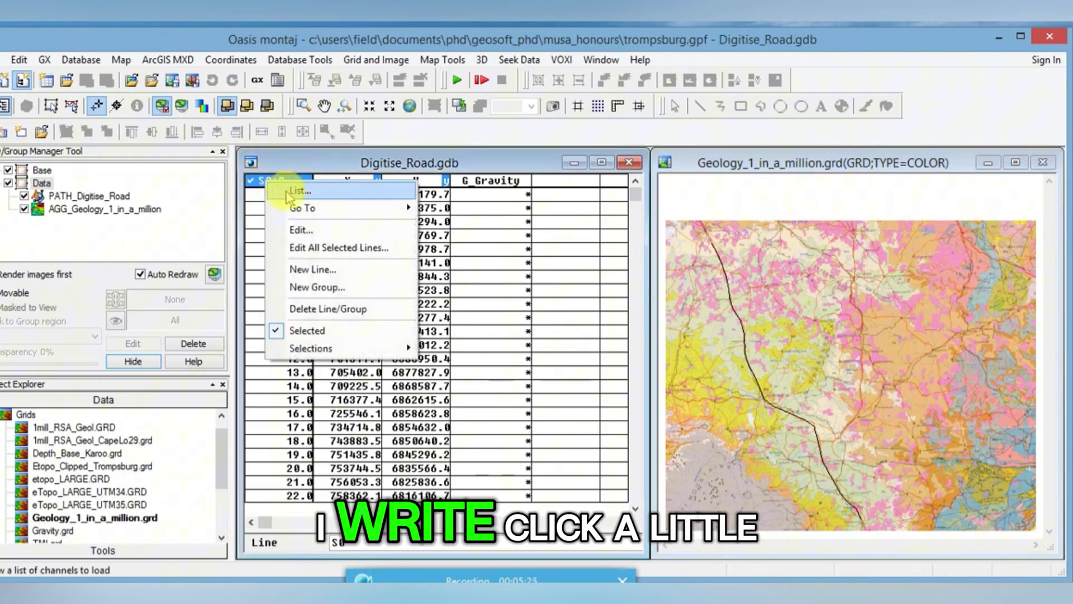
click(286, 192)
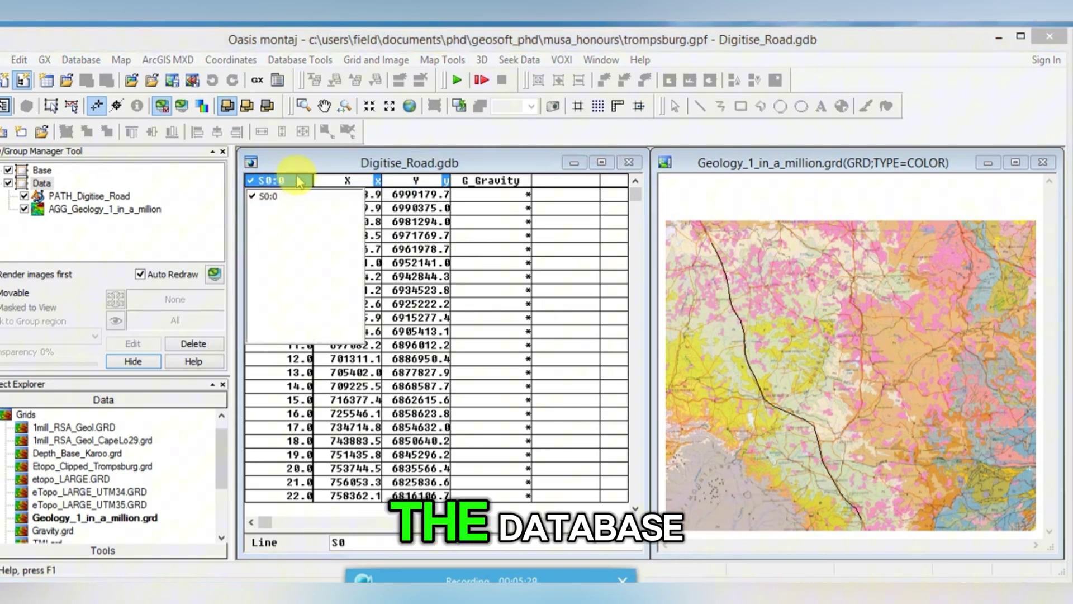
click(317, 167)
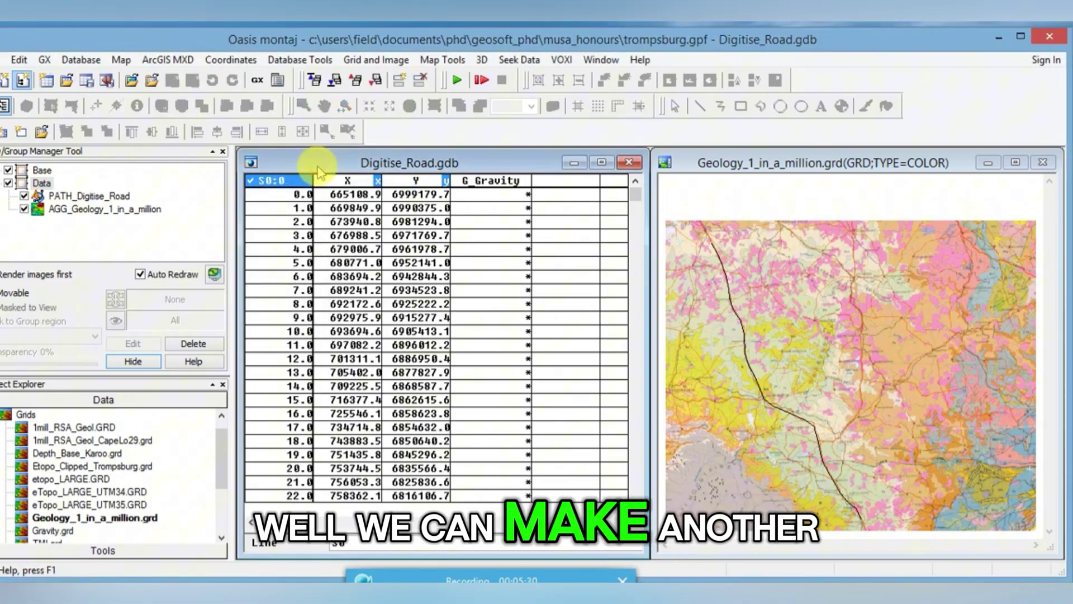
- Start a new grid profile line named 1
click(366, 63)
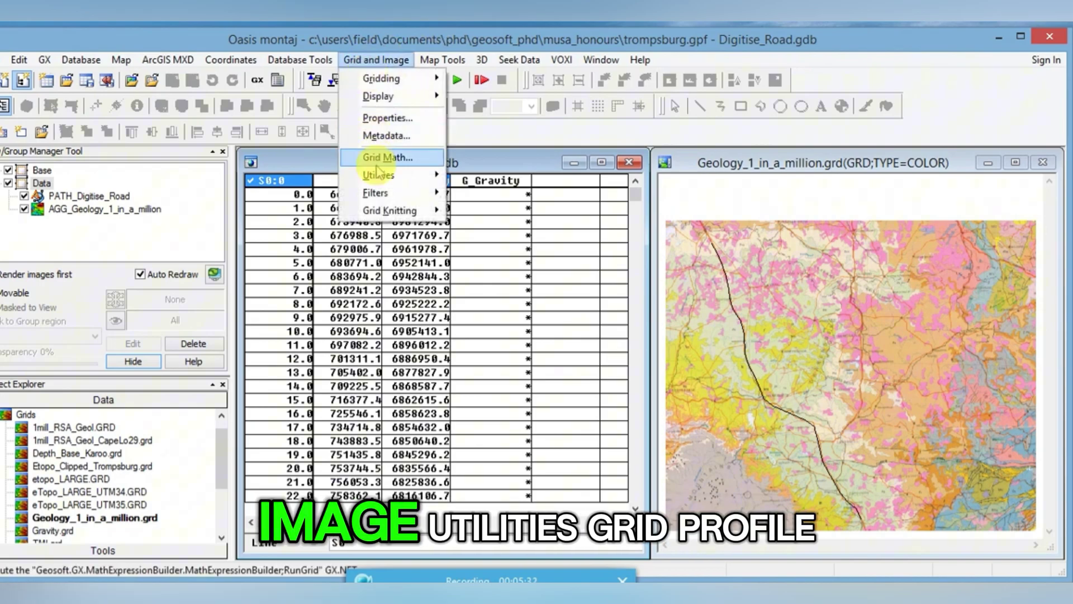
mouse_move(379, 178)
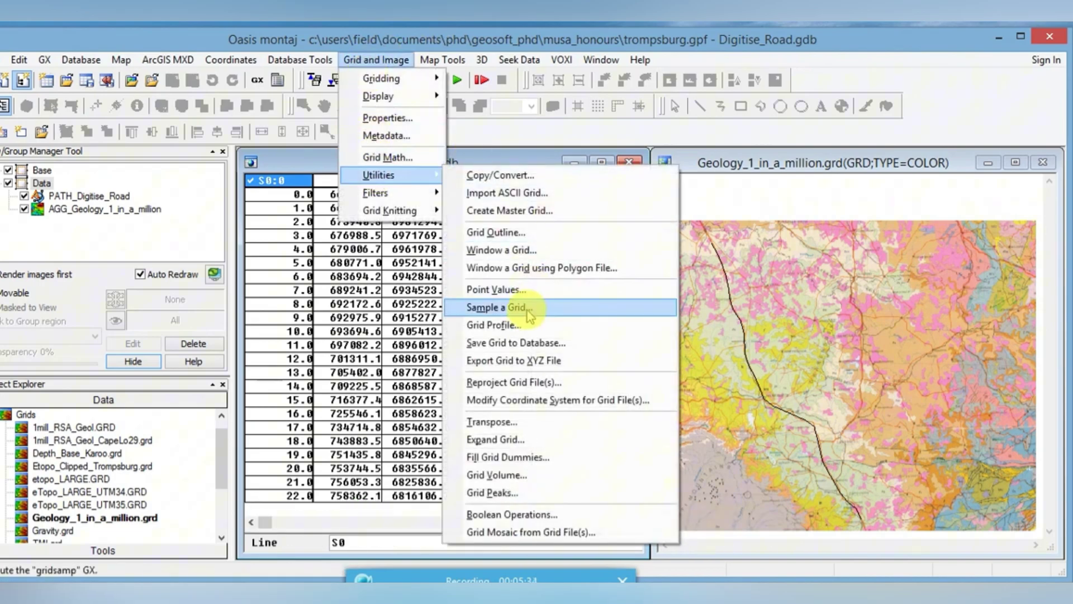
click(521, 329)
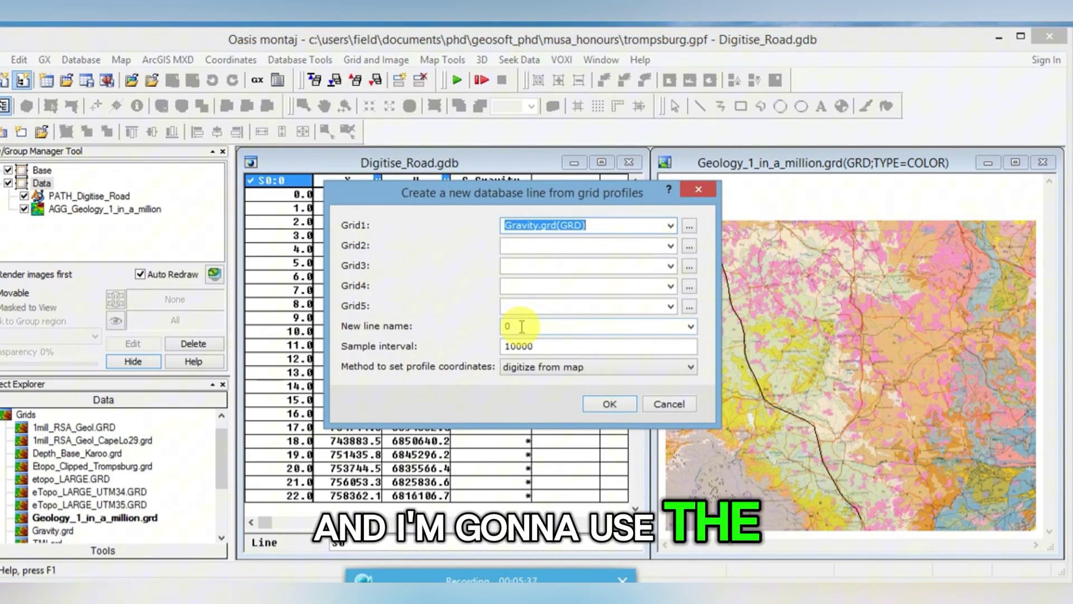
double_click(521, 327)
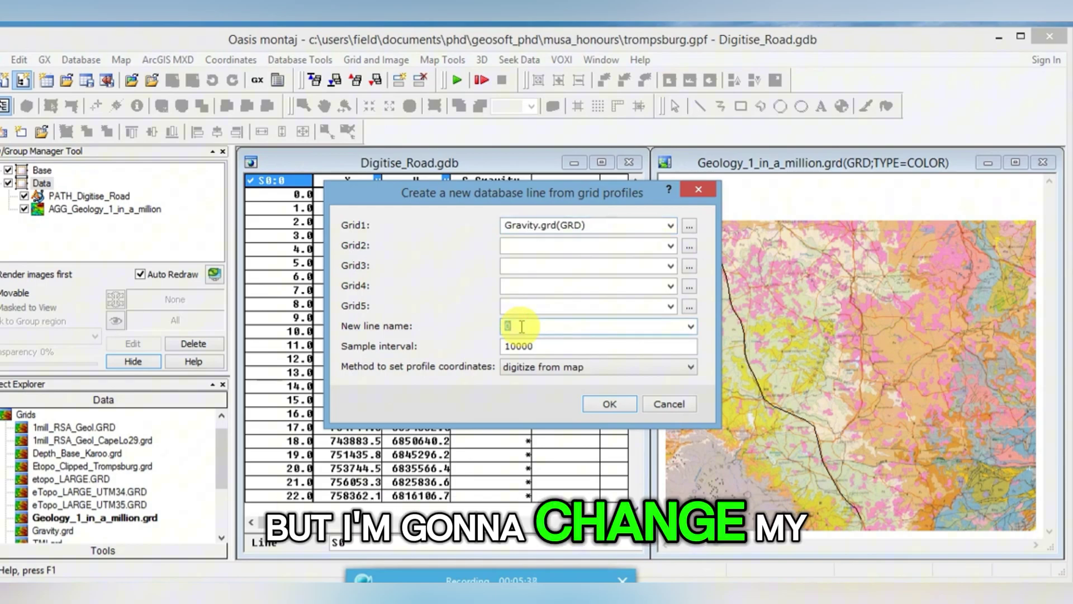
text(1)
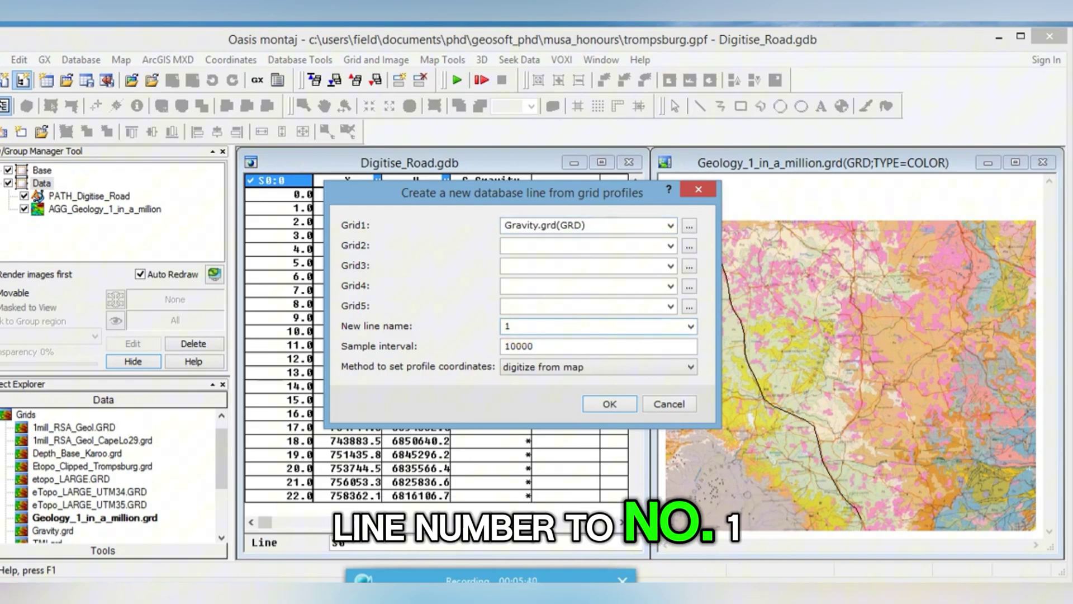
click(625, 410)
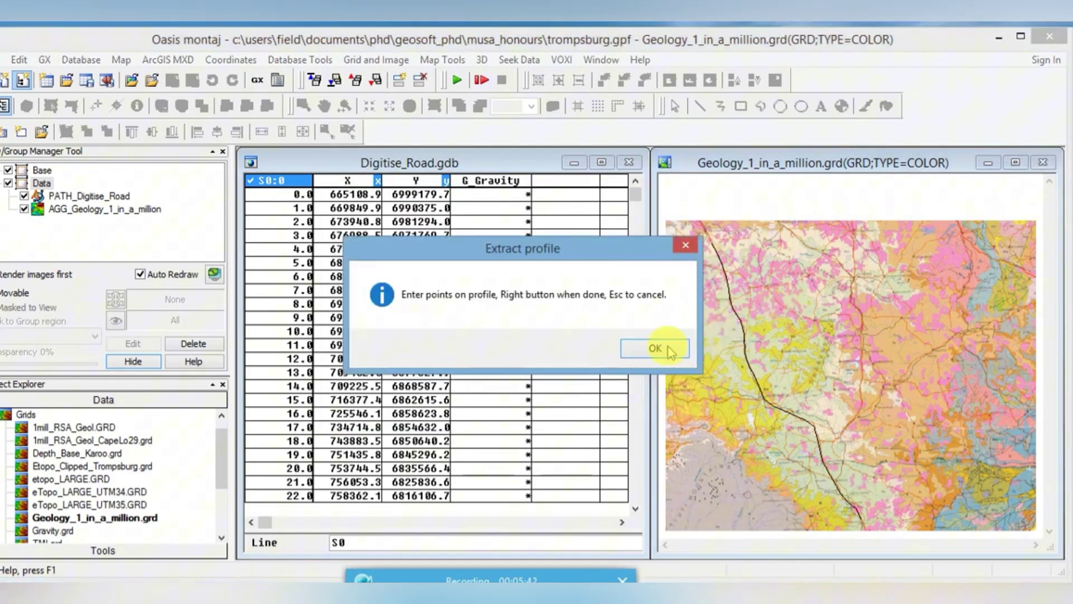
- Trace the second road's 18 points on the geology map and finish digitising as line S1
click(655, 349)
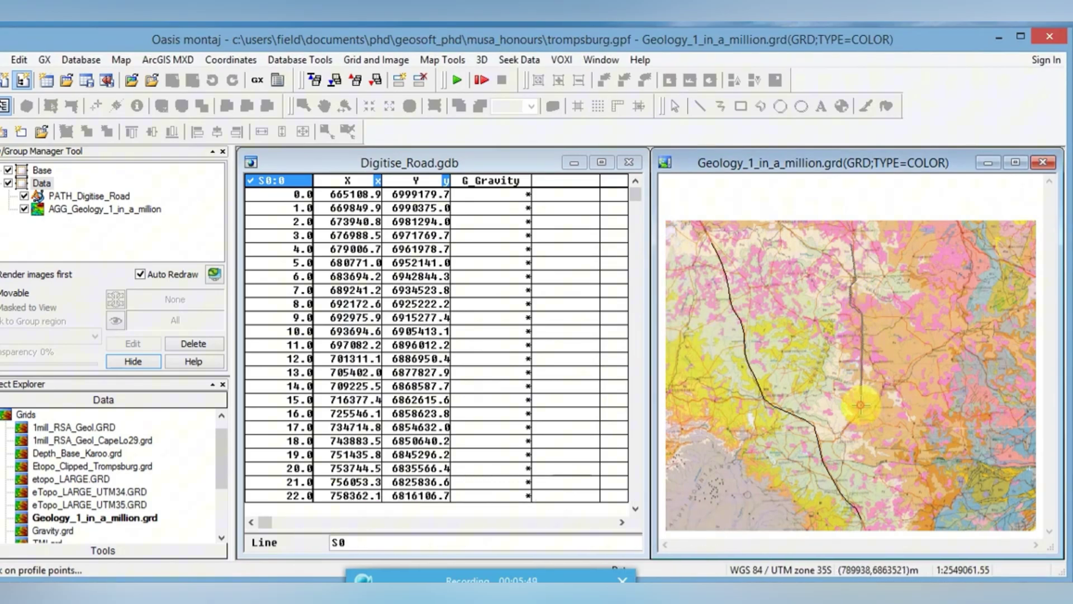
right_click(842, 441)
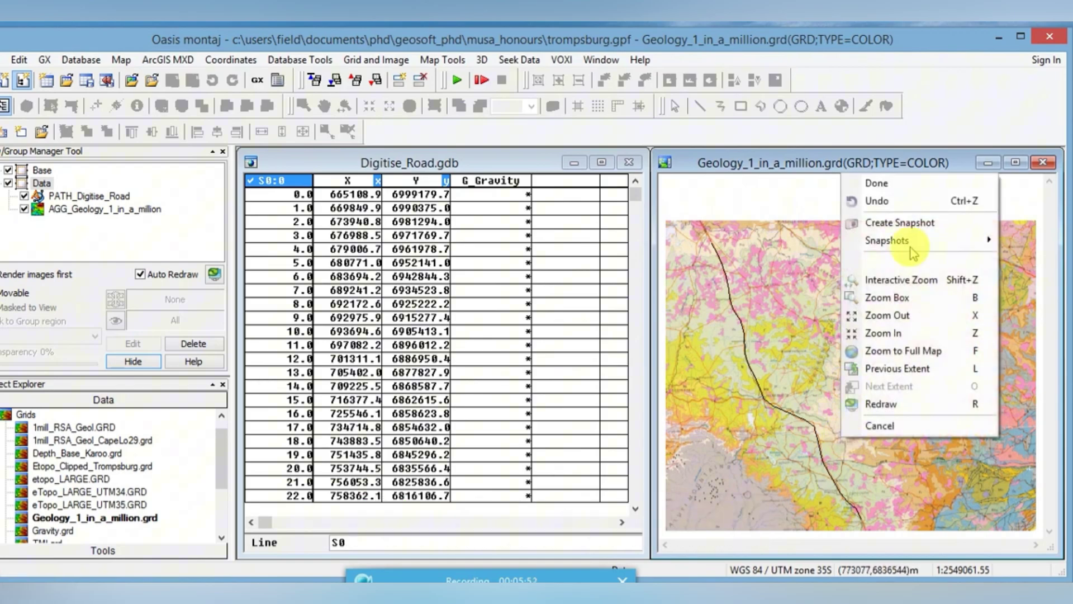
click(949, 185)
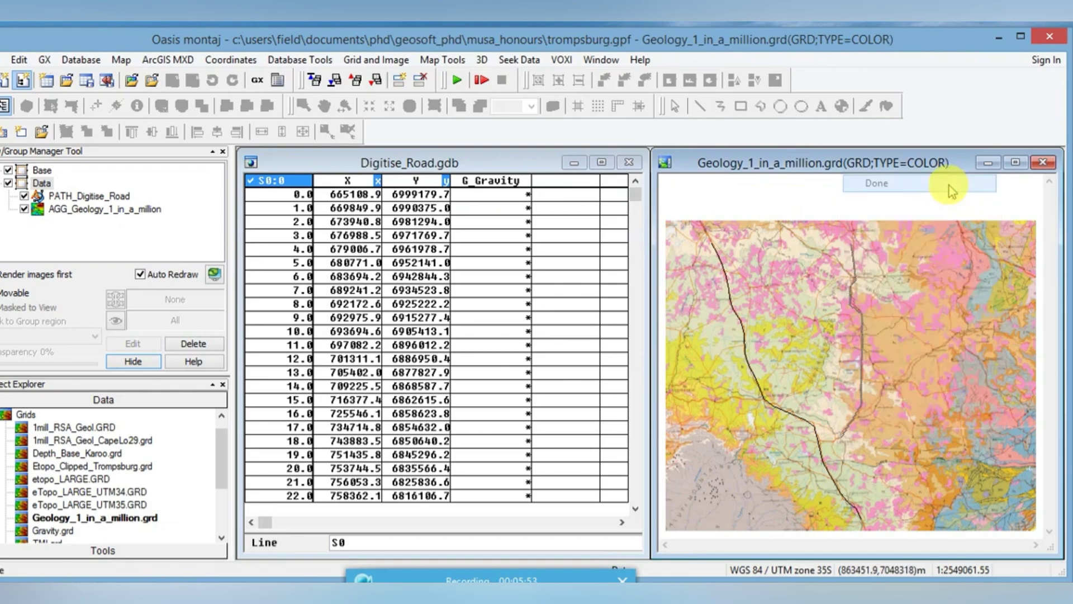
key(super+c)
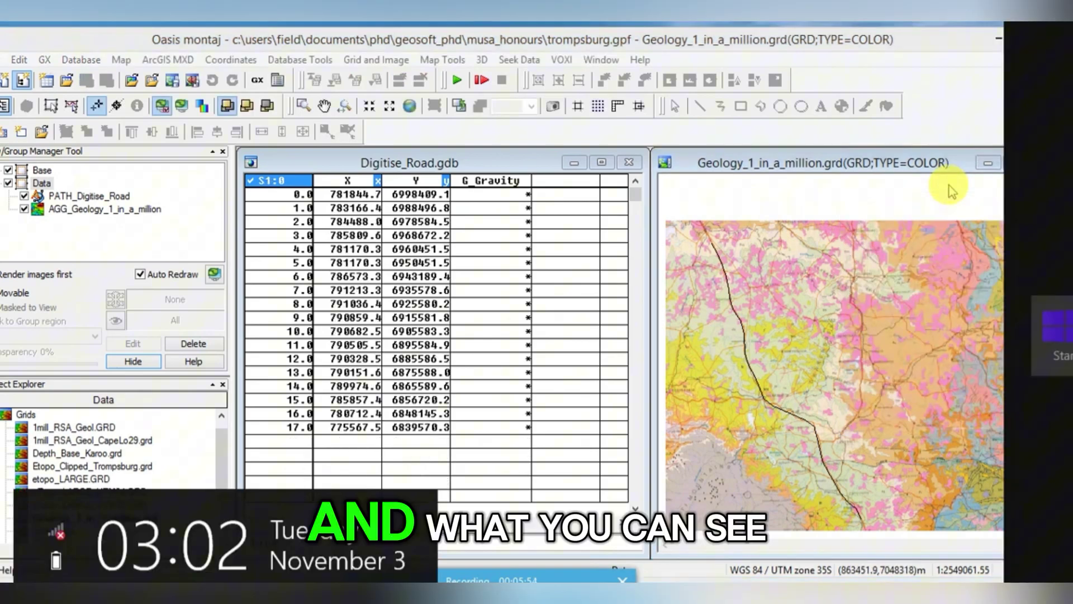
click(282, 180)
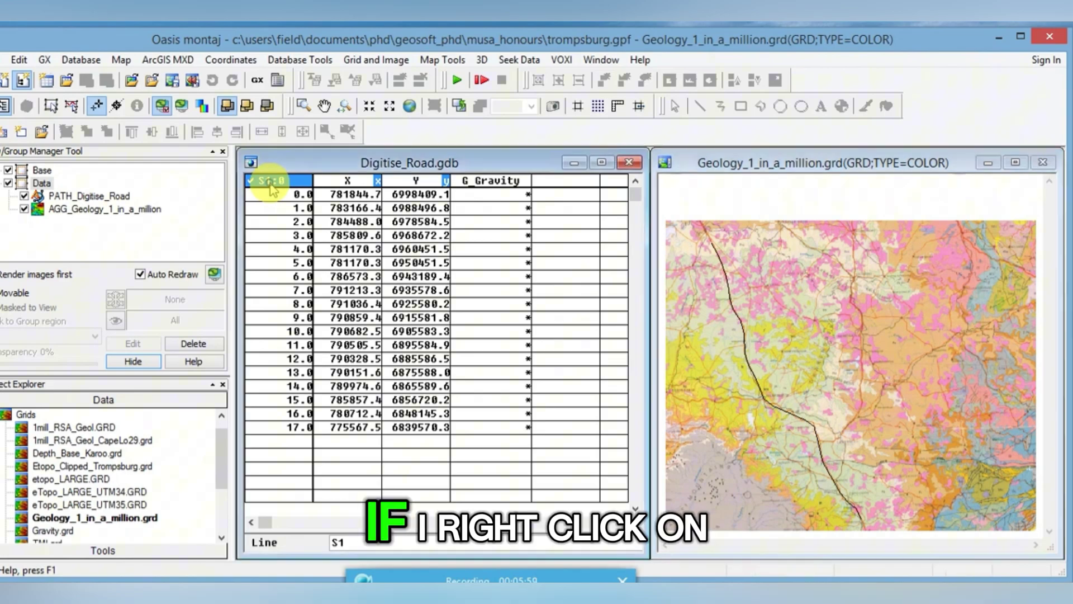
right_click(272, 188)
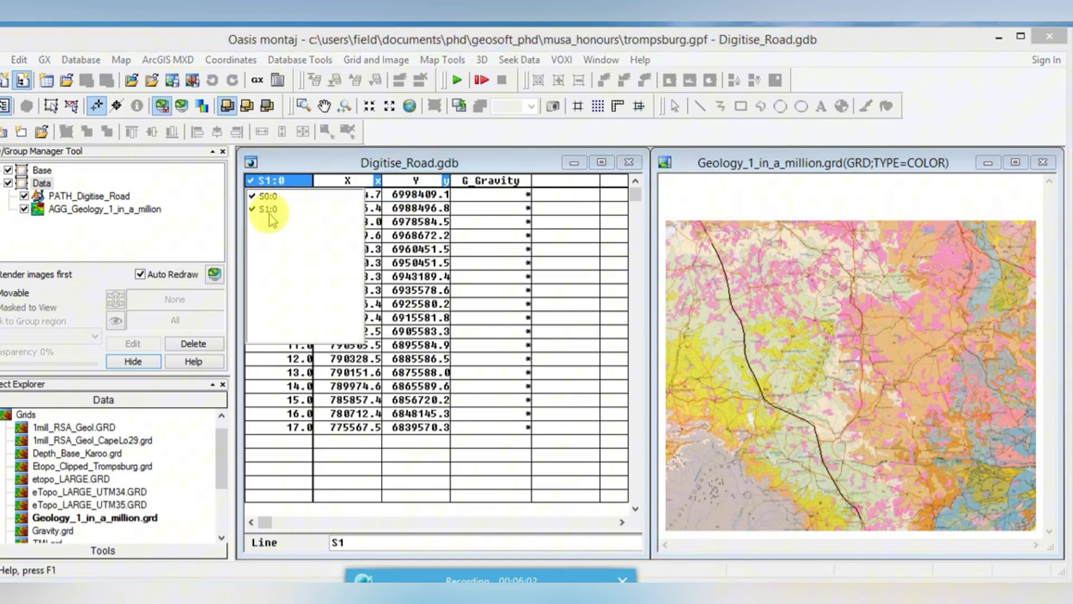
click(385, 151)
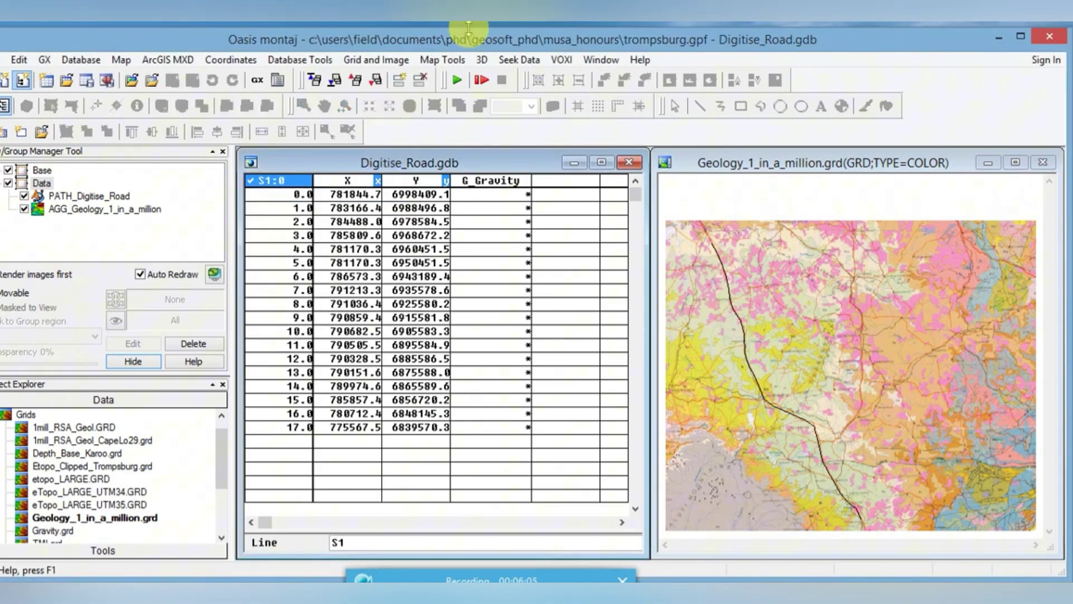
- Plot the digitised road lines as paths on the geology map using default Line Path settings
click(442, 59)
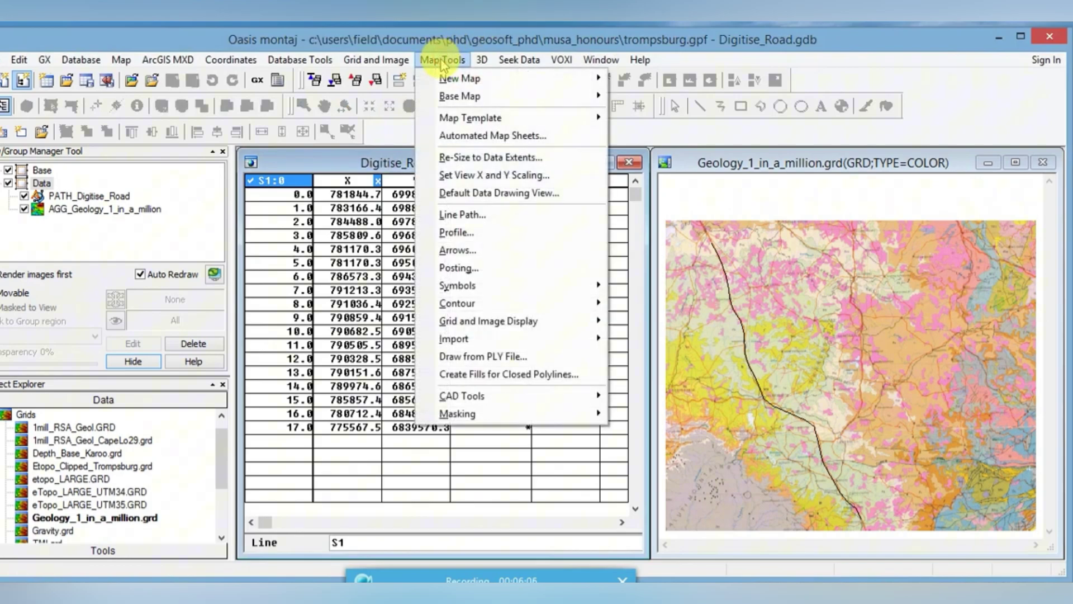
click(450, 218)
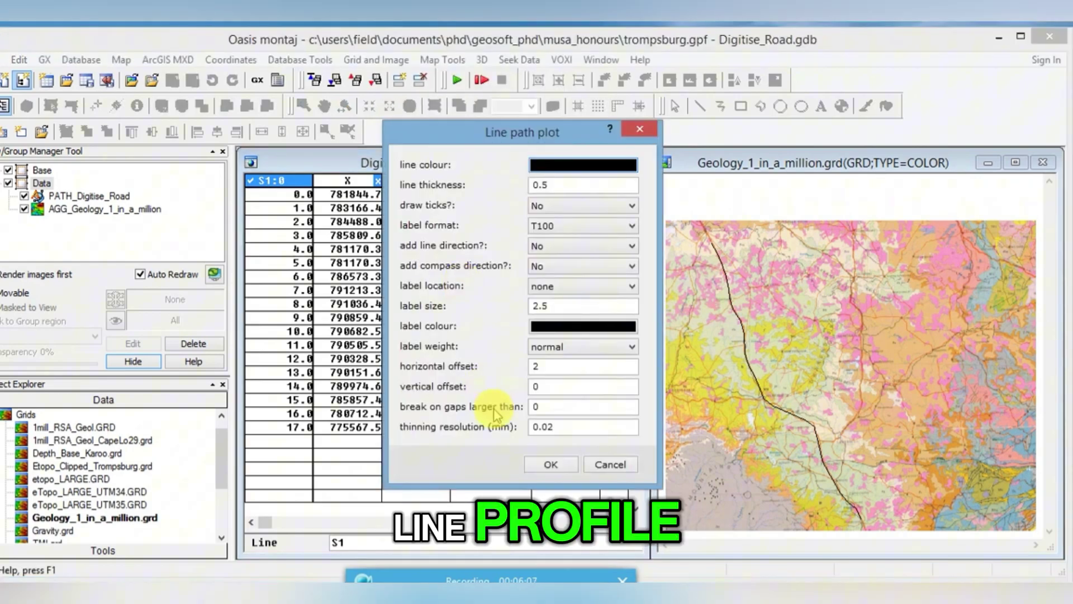
click(537, 465)
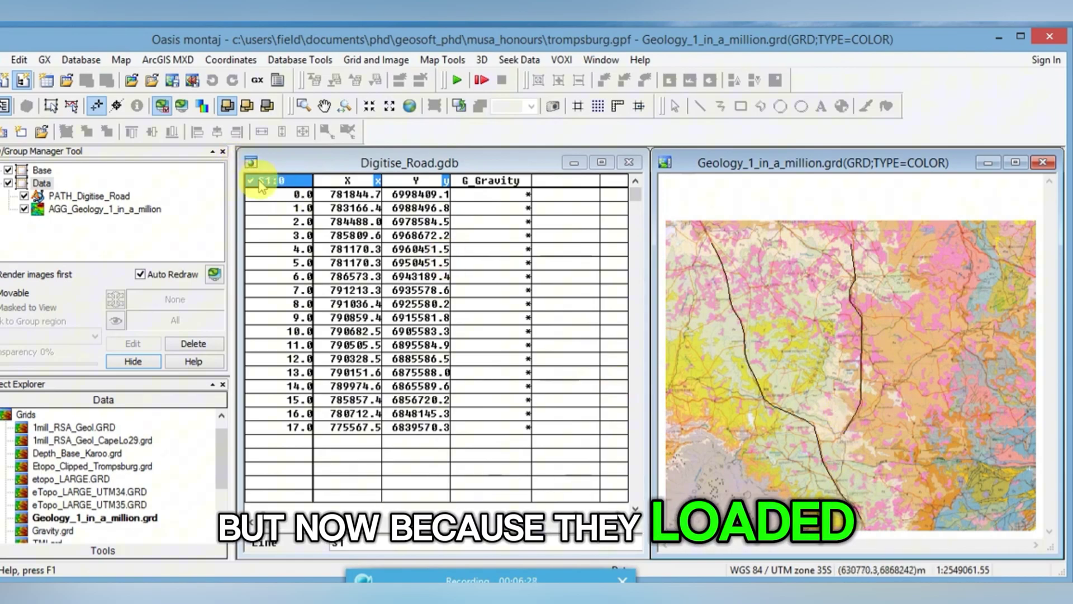
- List all lines in the Digitise_Road database to check S0 and S1
right_click(263, 184)
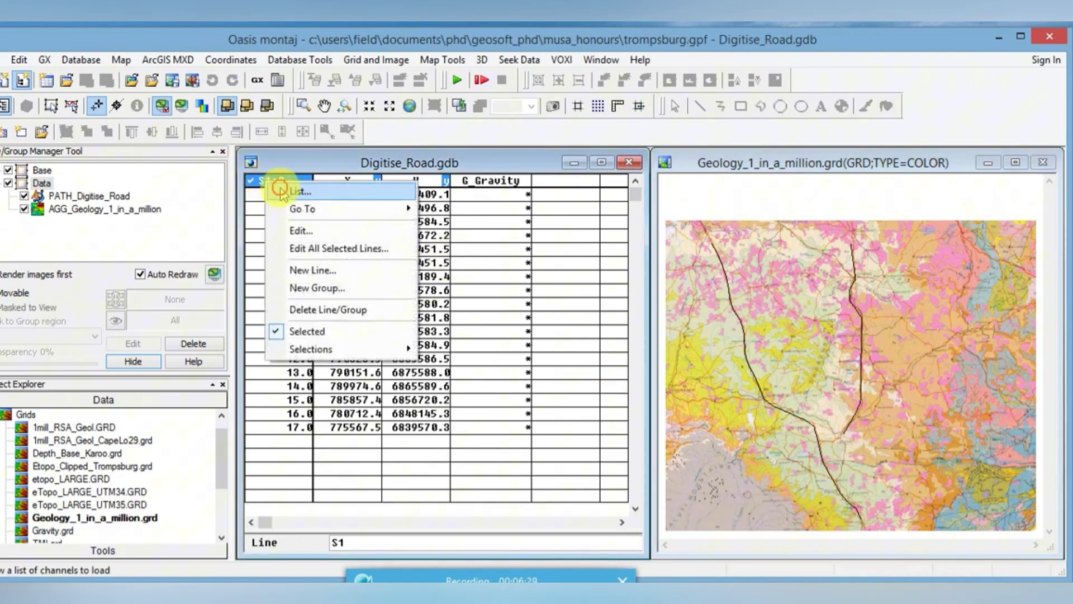
click(280, 192)
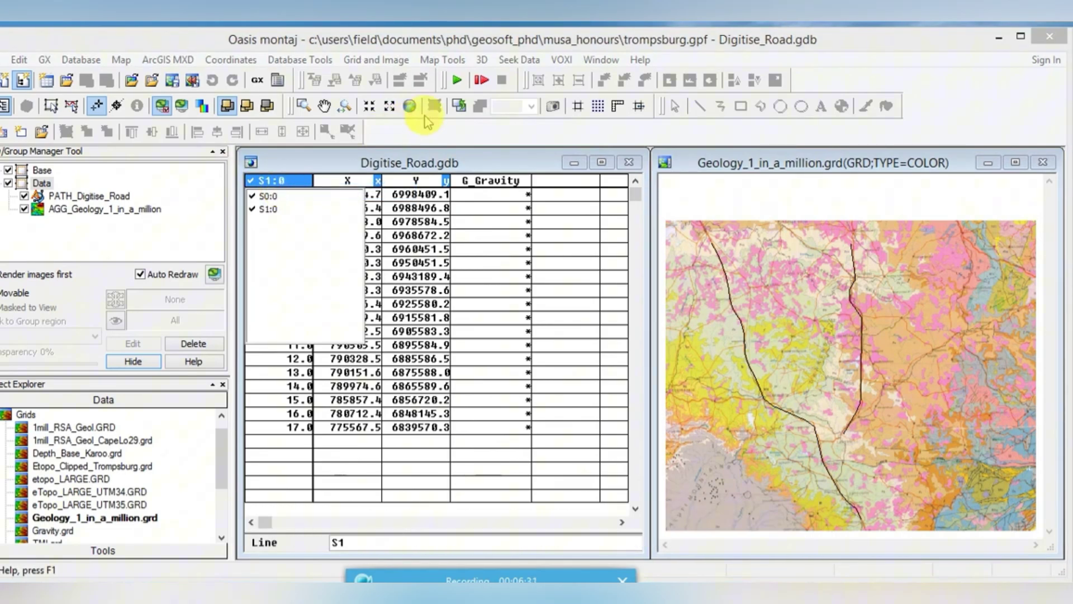
click(415, 164)
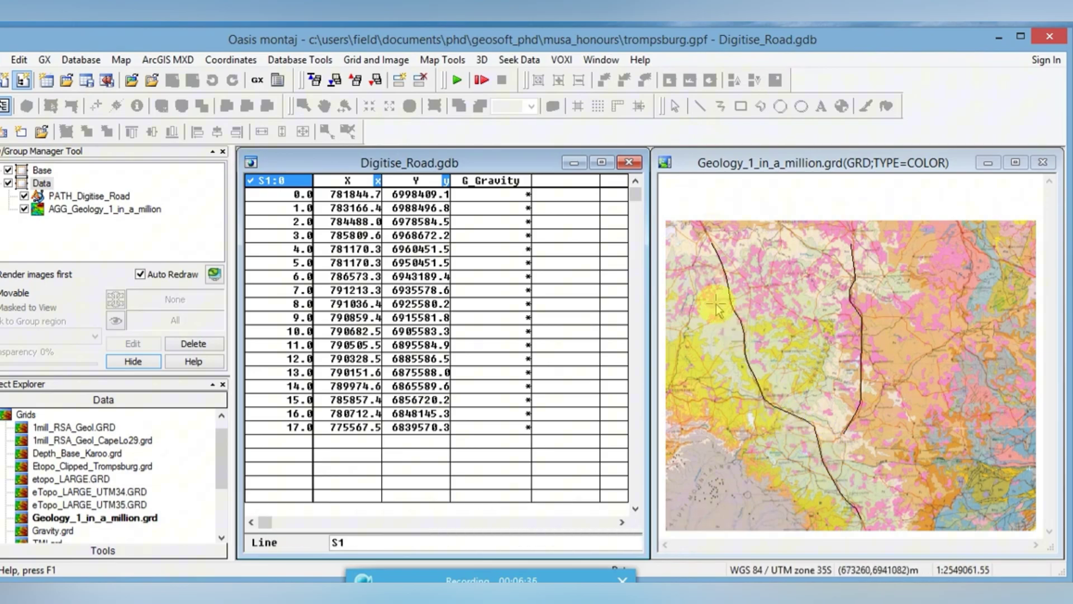
- Open Gravity.grd from Project Explorer as its own map window and move it aside
click(778, 169)
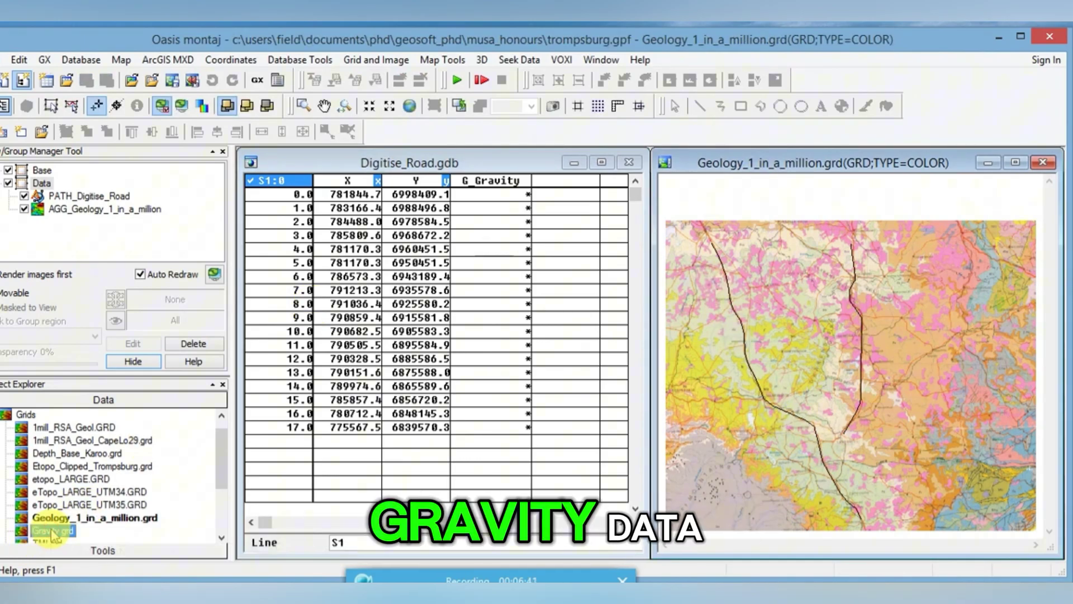
click(52, 532)
double_click(52, 532)
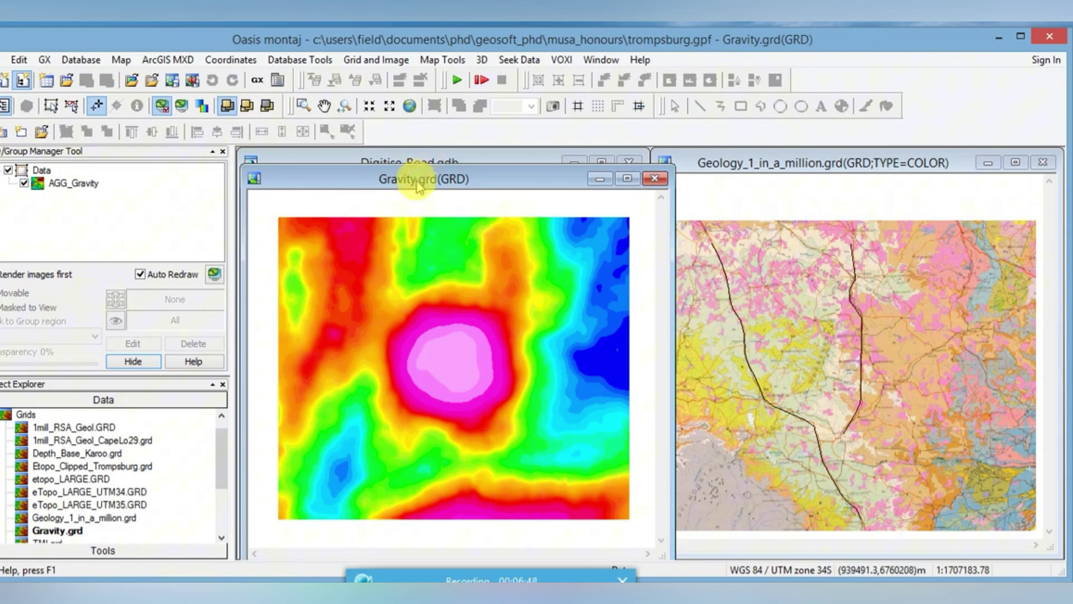
drag(422, 186, 793, 175)
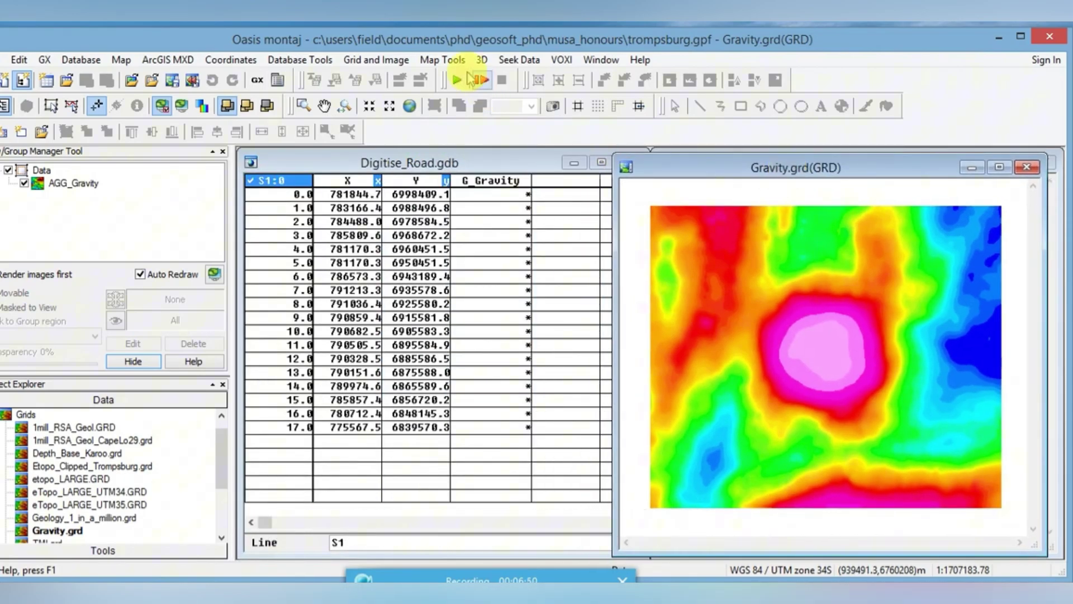
- Plot the road line paths on the Gravity map with default settings and the suggested scale
click(443, 59)
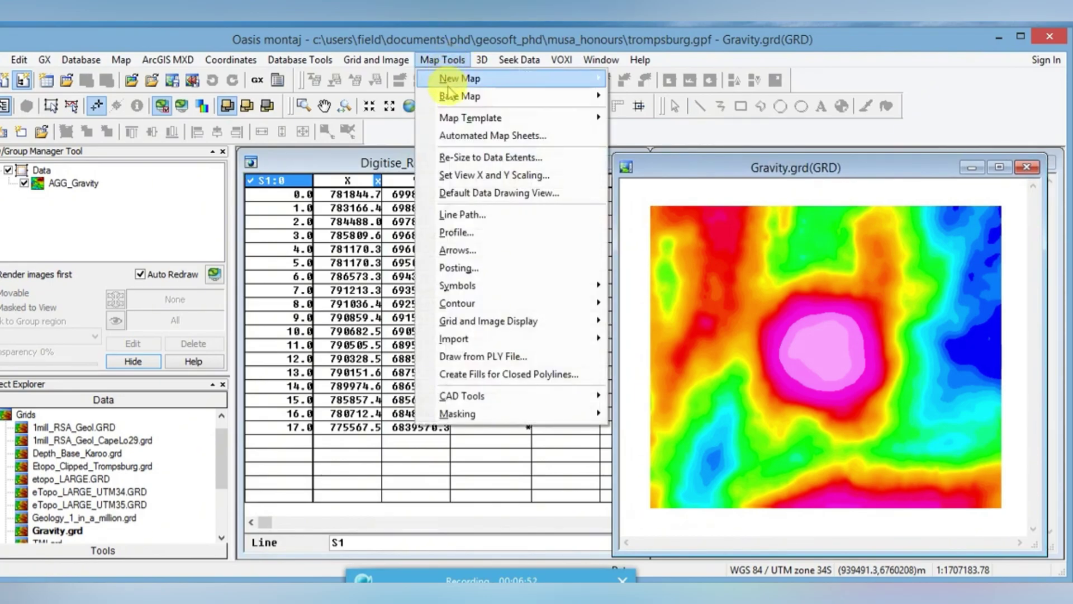
click(523, 217)
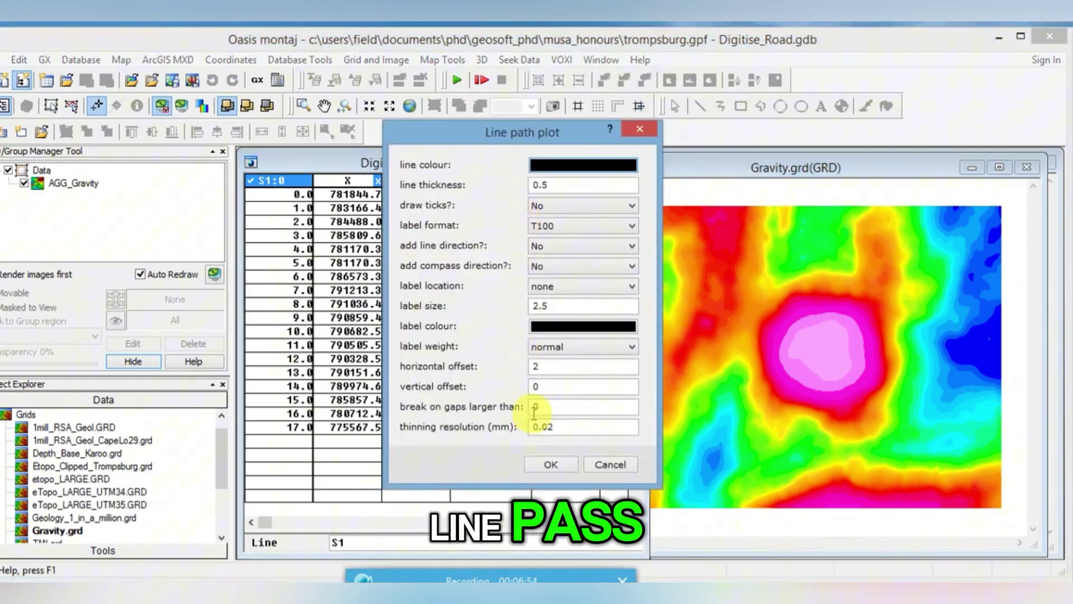
click(549, 461)
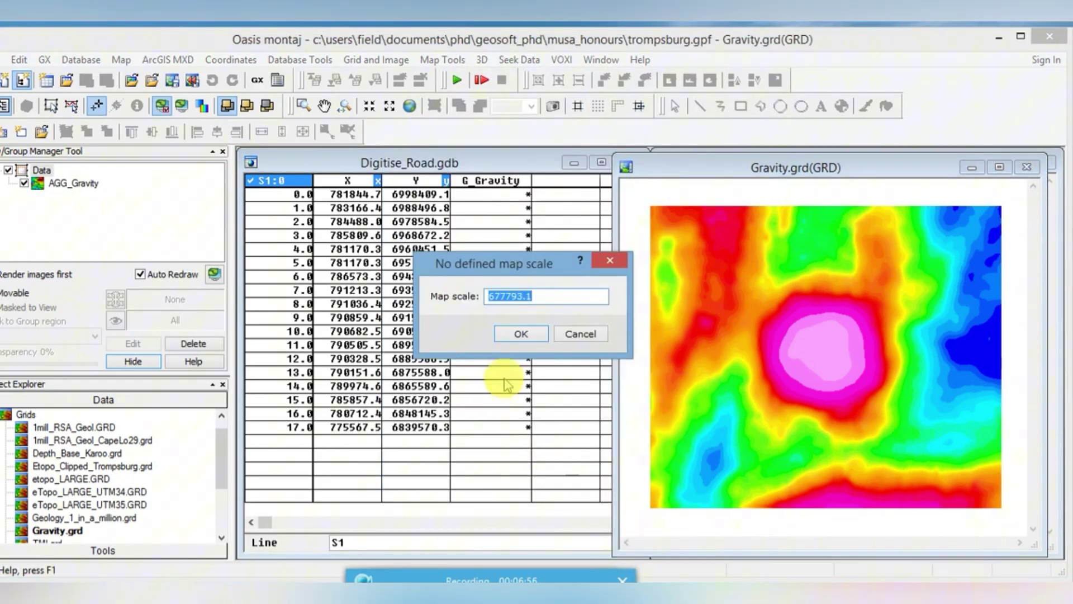
click(532, 337)
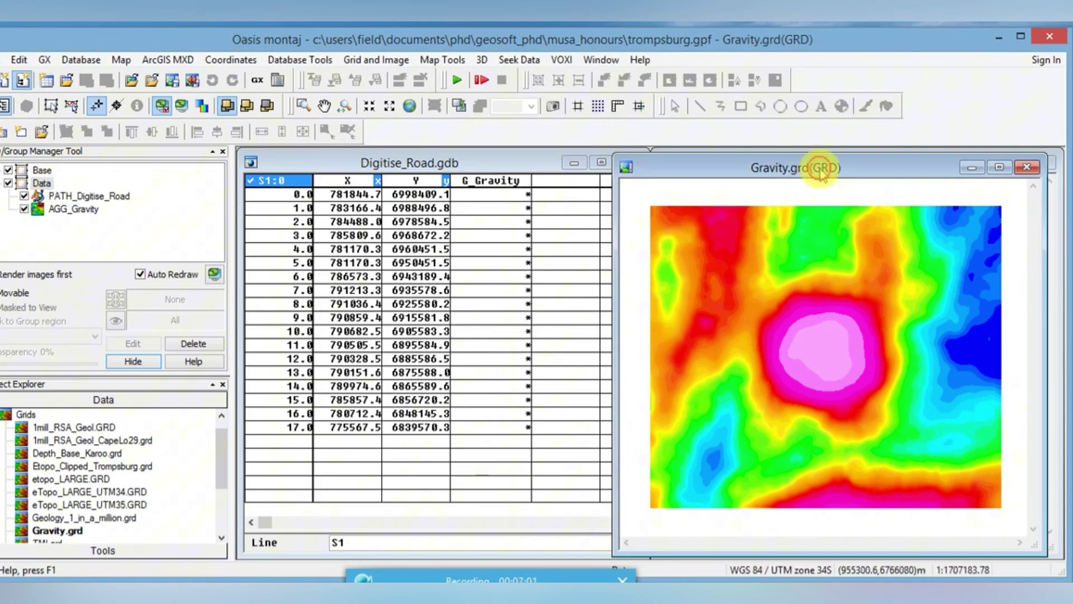
- Drag the AGG_Gravity group from the Gravity map onto the geology map window
drag(820, 170, 445, 163)
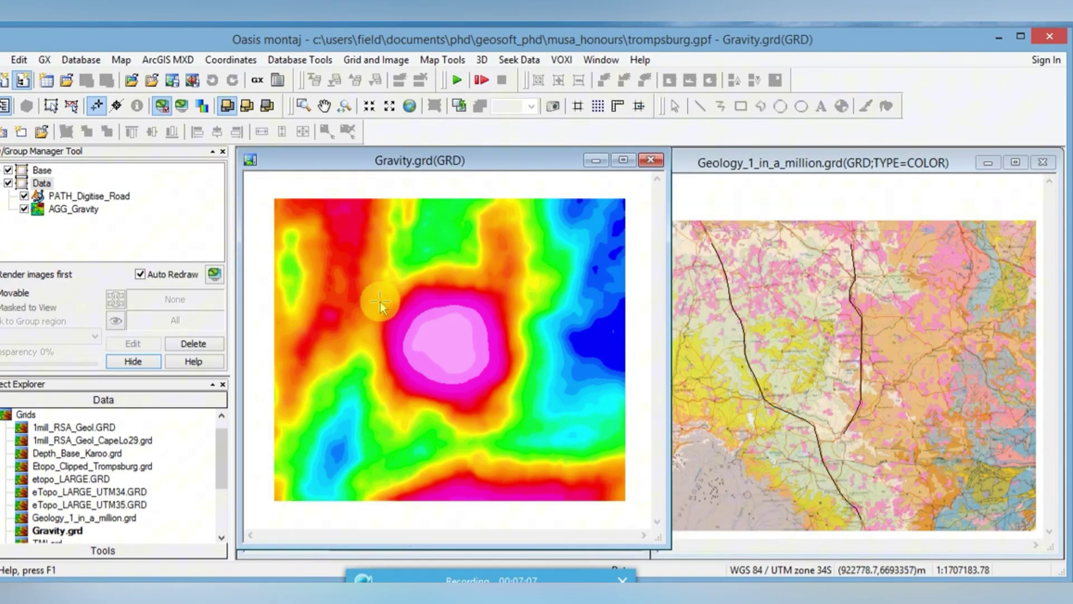
click(78, 212)
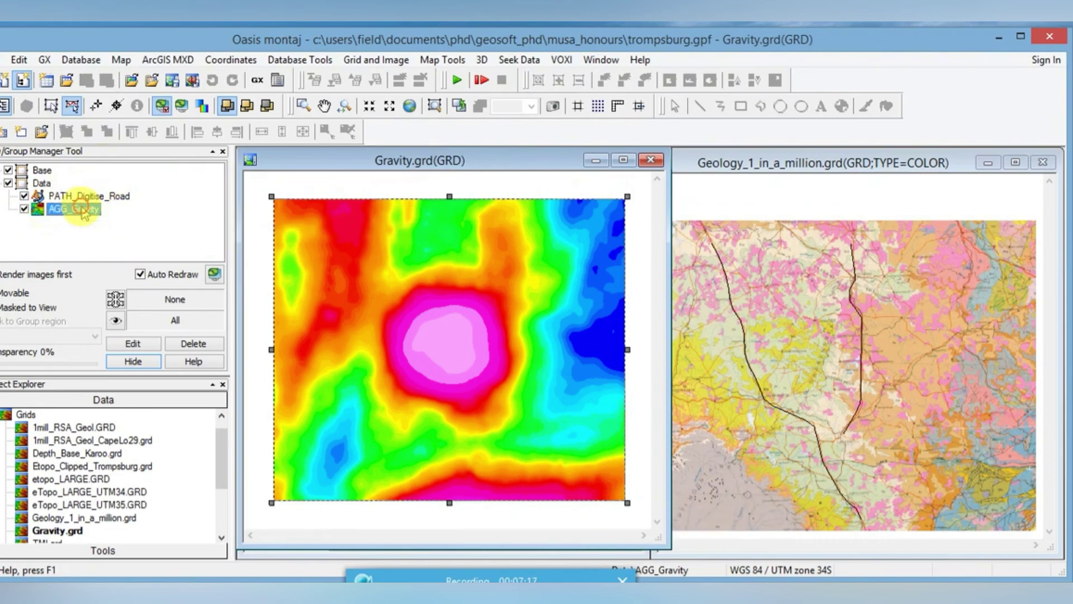
mouse_move(129, 219)
mouse_down()
mouse_move(503, 283)
mouse_move(643, 274)
mouse_move(743, 292)
mouse_up()
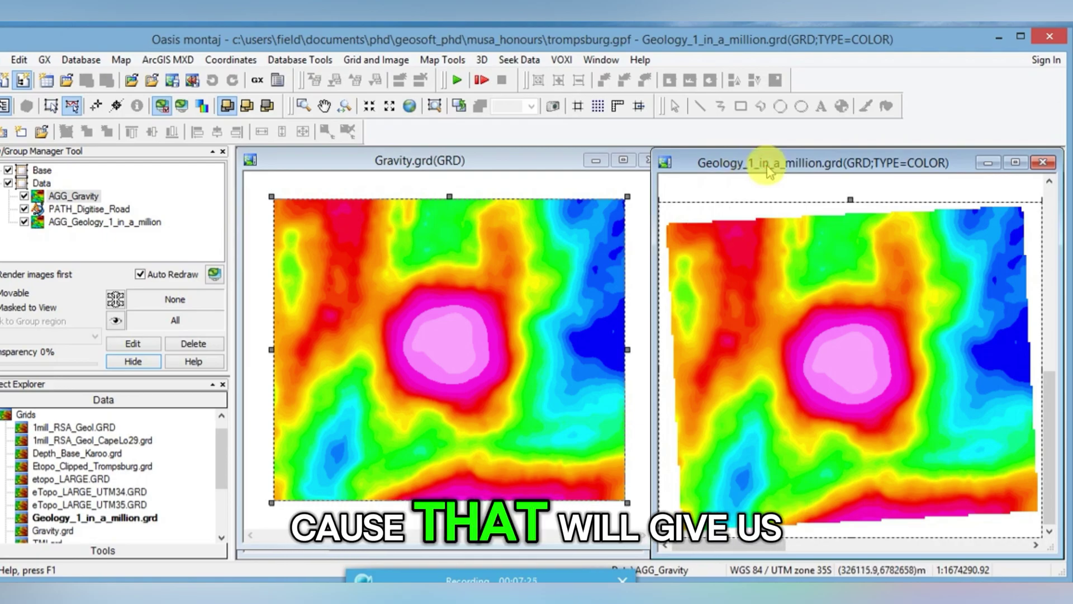
- Zoom to the full geology map and try dragging the small gravity grid onto the geology image
click(411, 108)
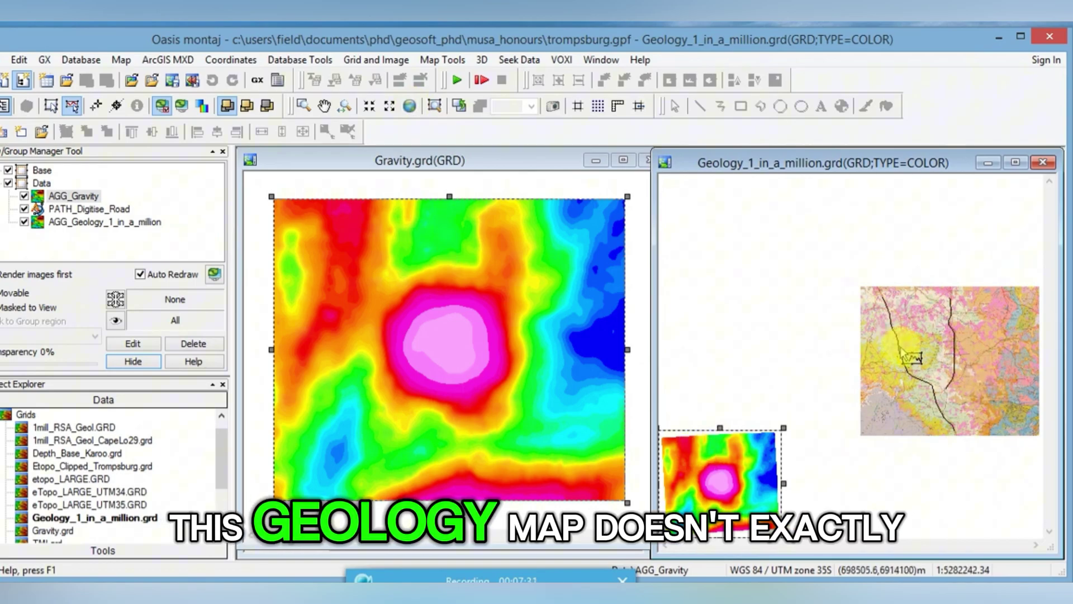
click(719, 481)
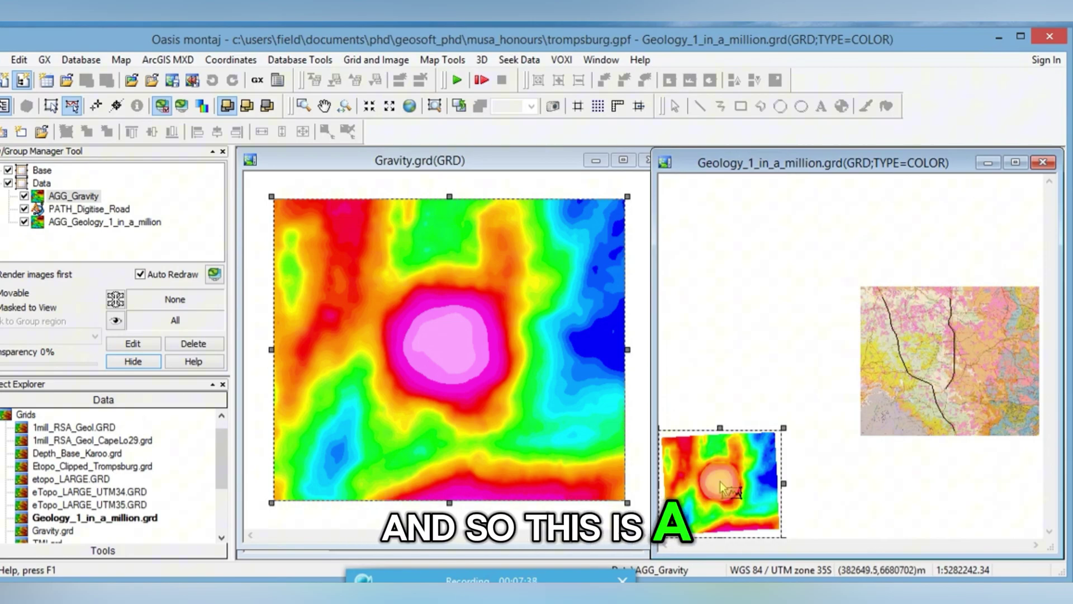
drag(719, 481, 908, 404)
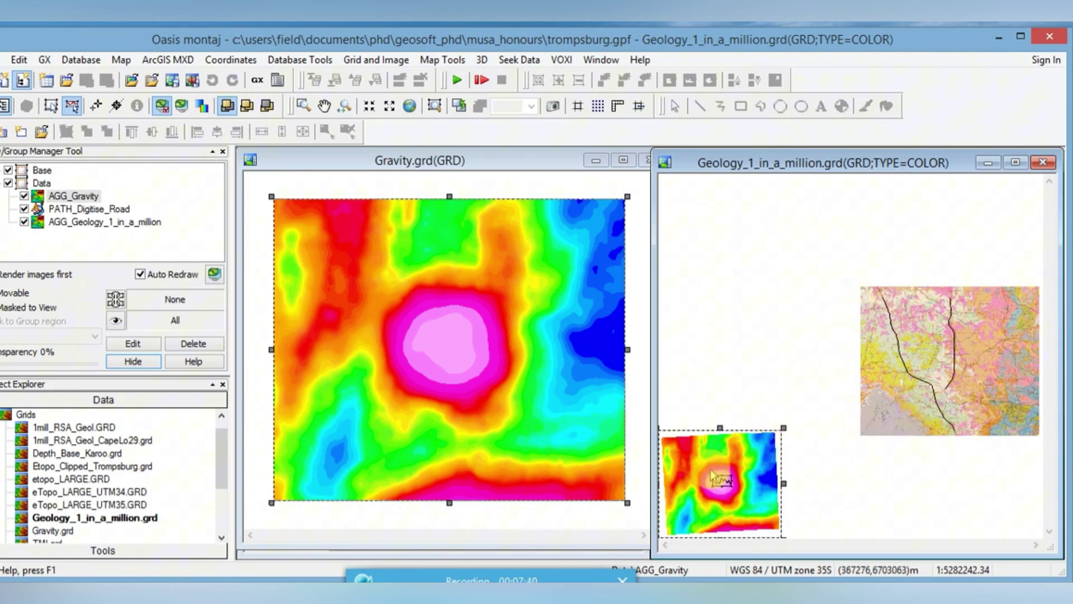
drag(720, 480, 909, 384)
- Dismiss the Windows charms overlay, then select the AGG_Gravity and AGG_Geology_1_in_a_million groups
key(super+c)
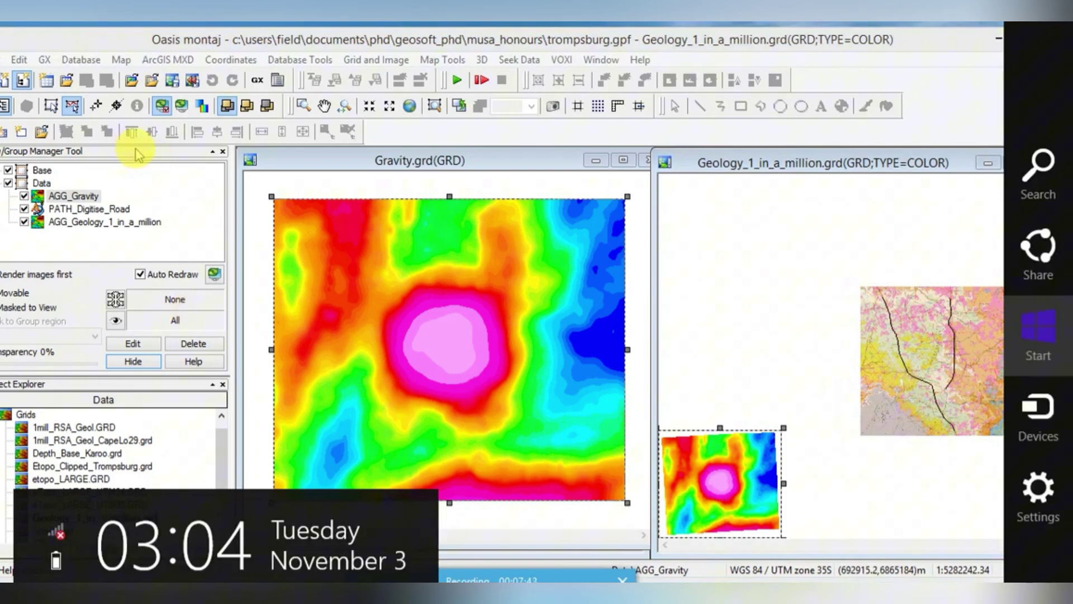
key(Escape)
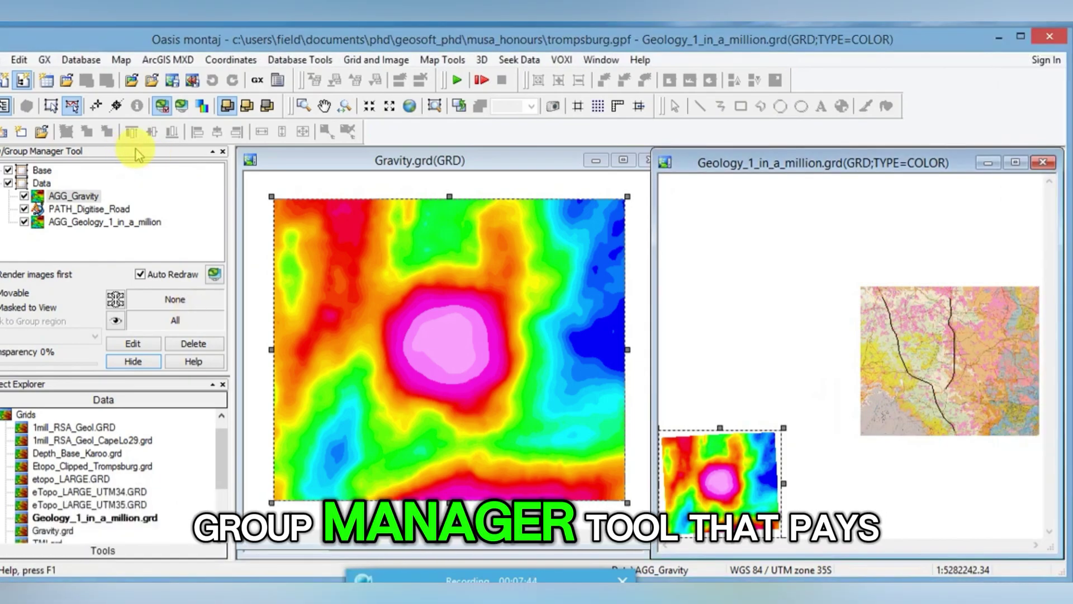
click(83, 196)
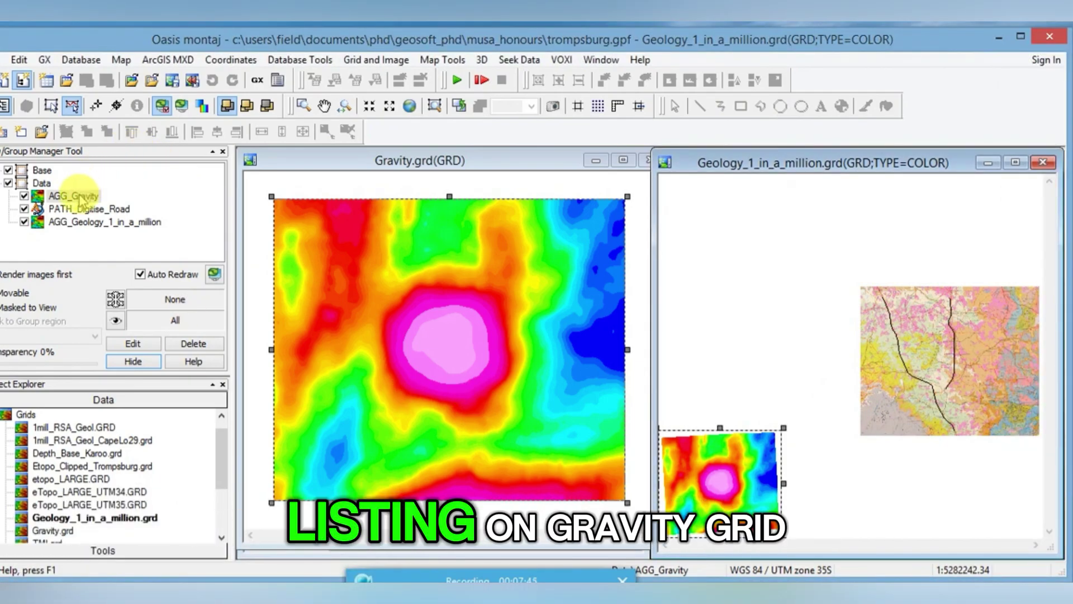
click(92, 223)
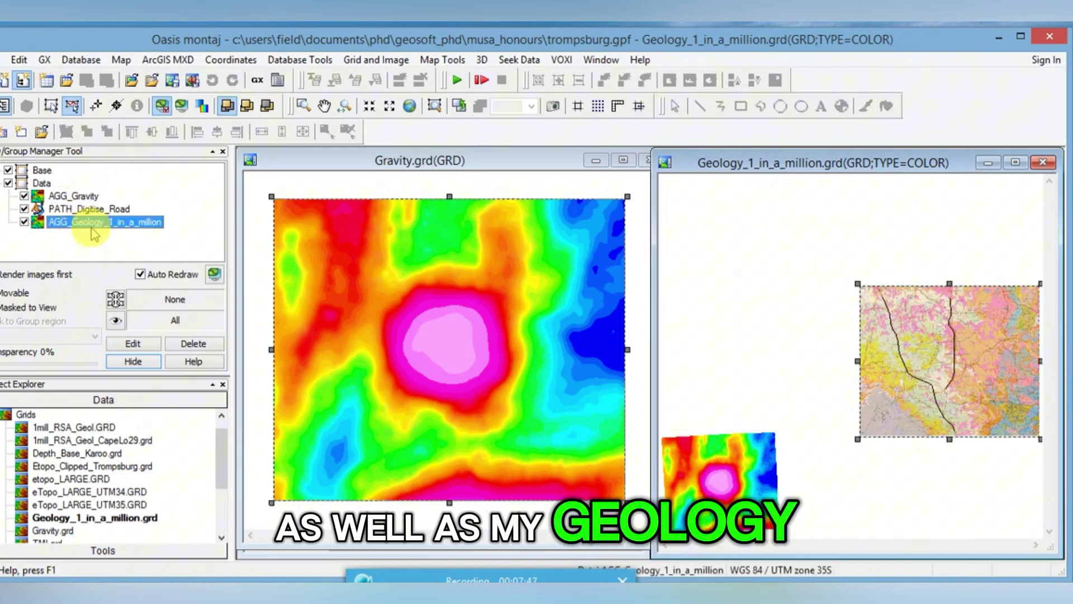